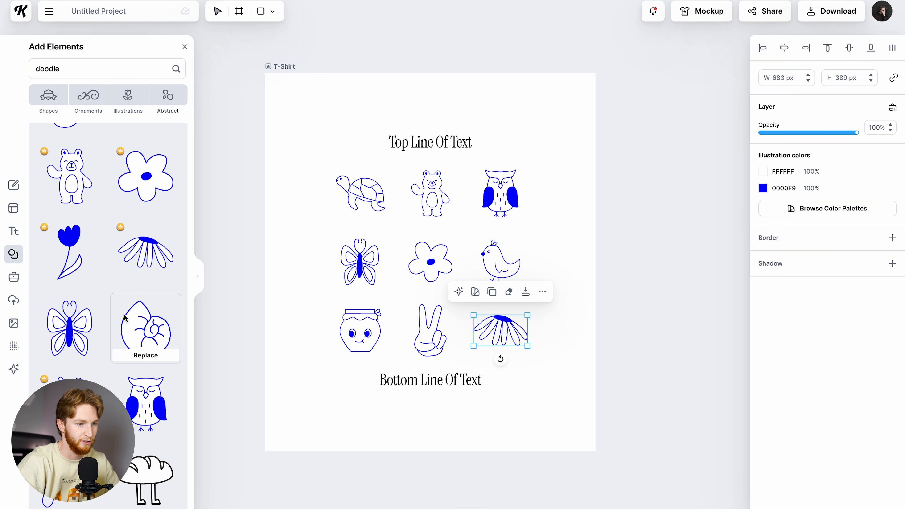
Replace the bottom-right element of the grid with the hand-holding-a-mug doodle.
left_click(128, 320)
scroll(146, 317, "up", 4)
scroll(145, 316, "up", 4)
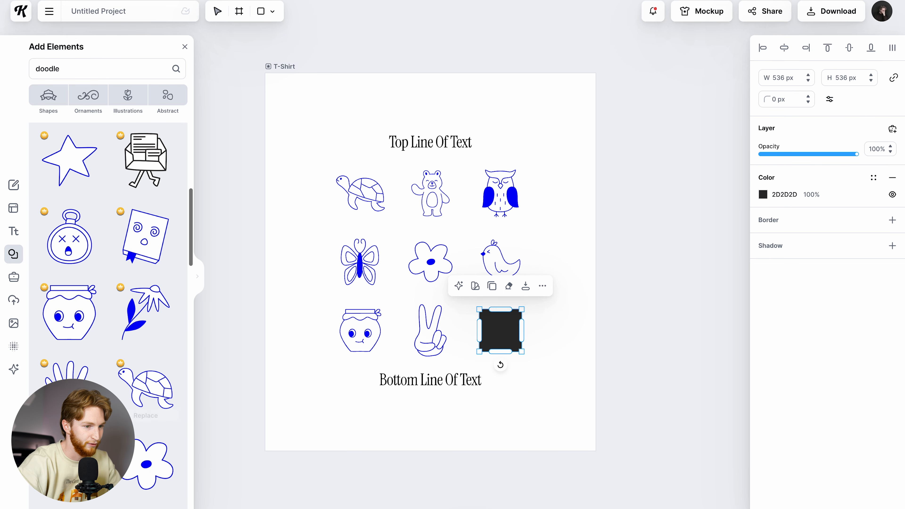
scroll(110, 388, "up", 8)
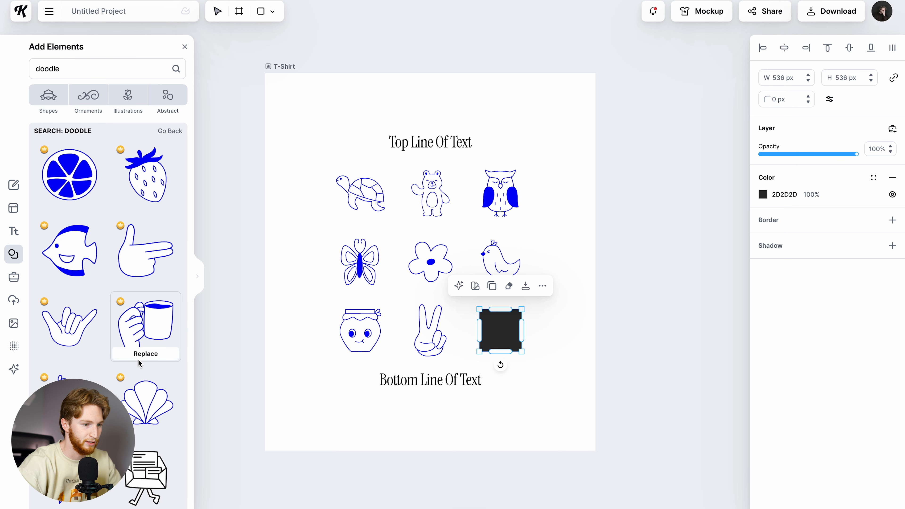
left_click(139, 363)
Recolor the blue in all nine doodles to black (000000) and remove their white fill.
mouse_move(553, 340)
left_mouse_down()
mouse_move(448, 266)
mouse_move(285, 184)
left_mouse_up()
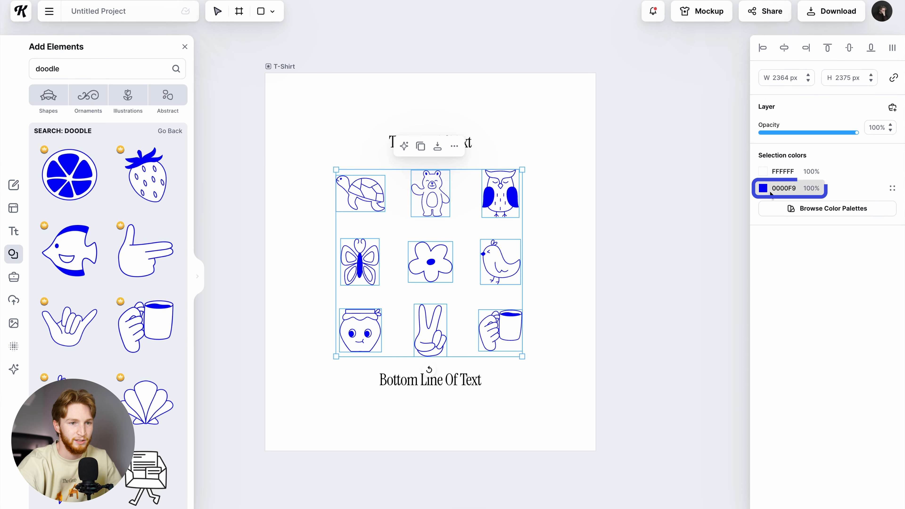
left_click(766, 191)
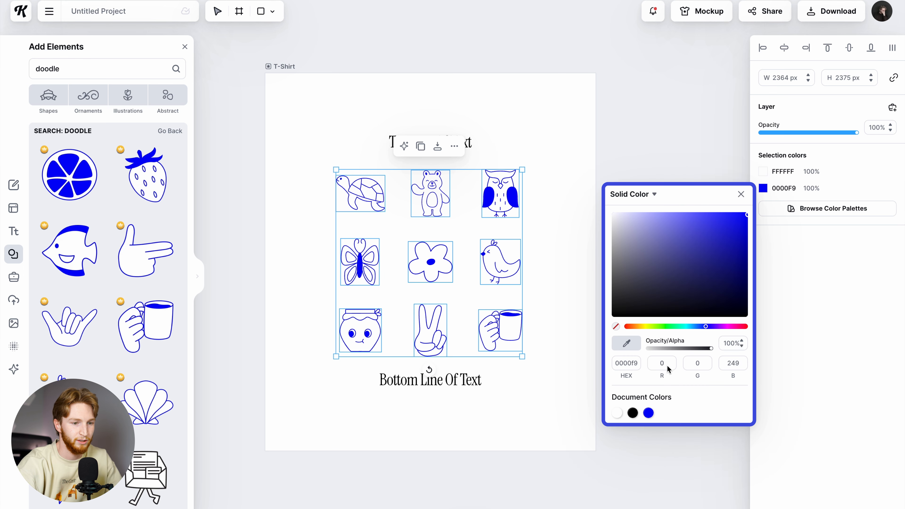
left_click(632, 413)
left_click(741, 194)
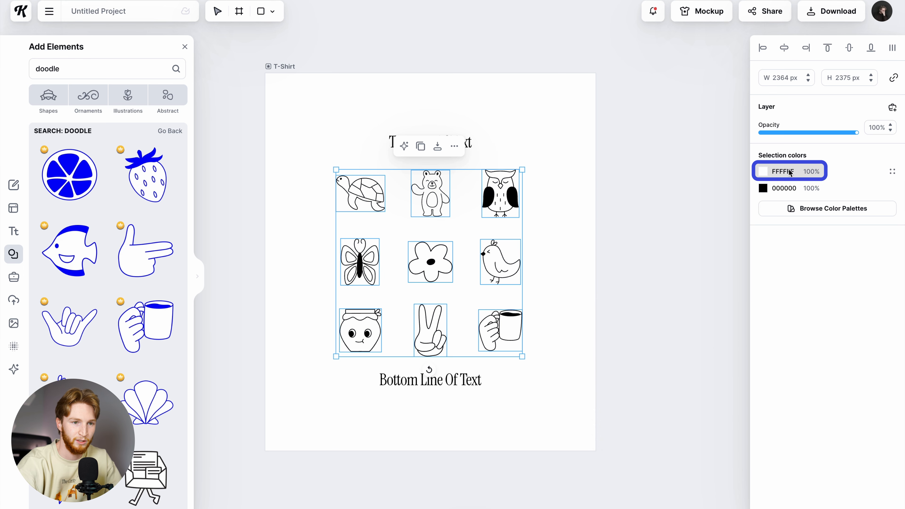
left_click(764, 172)
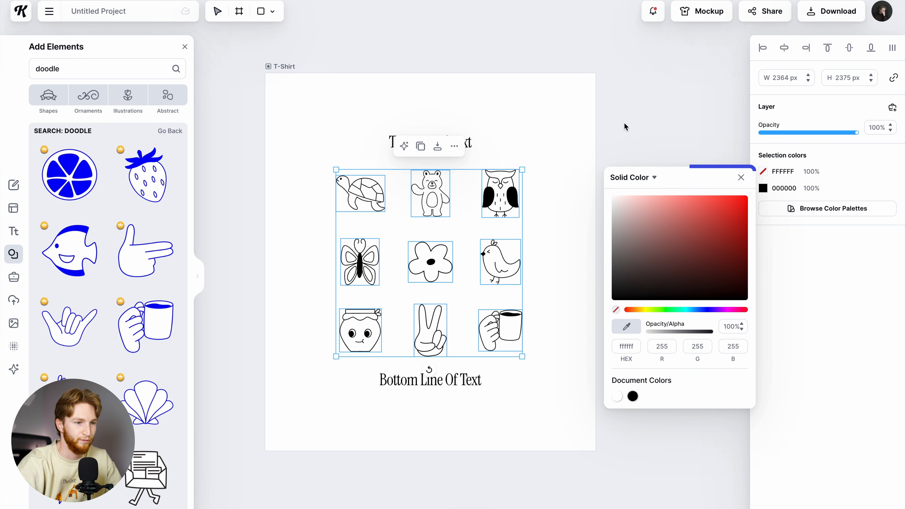
left_click(542, 397)
Set the T-Shirt artboard's background color to off-white F9F9F2.
left_click_drag(539, 402, 396, 178)
left_click(287, 75)
left_click(283, 67)
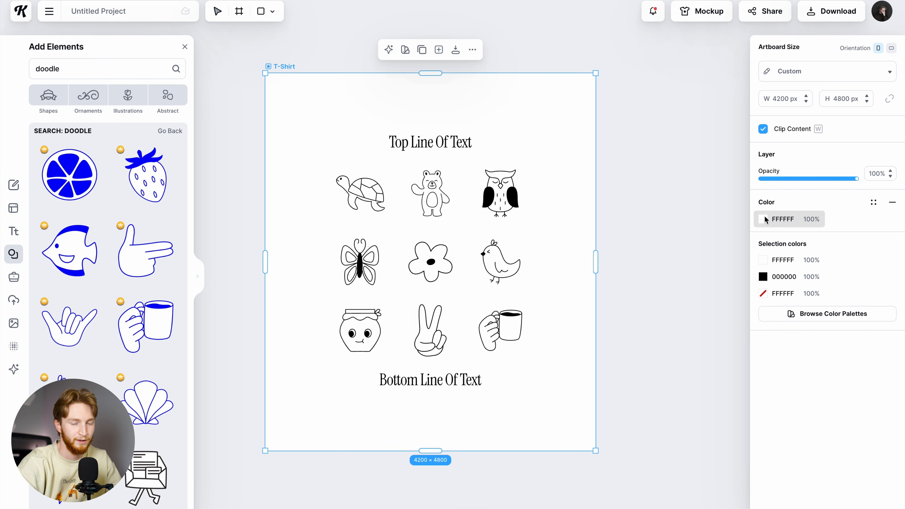
left_click(767, 219)
left_click(636, 358)
mouse_move(622, 246)
left_mouse_down()
mouse_move(620, 232)
mouse_move(615, 244)
left_mouse_up()
left_click(643, 214)
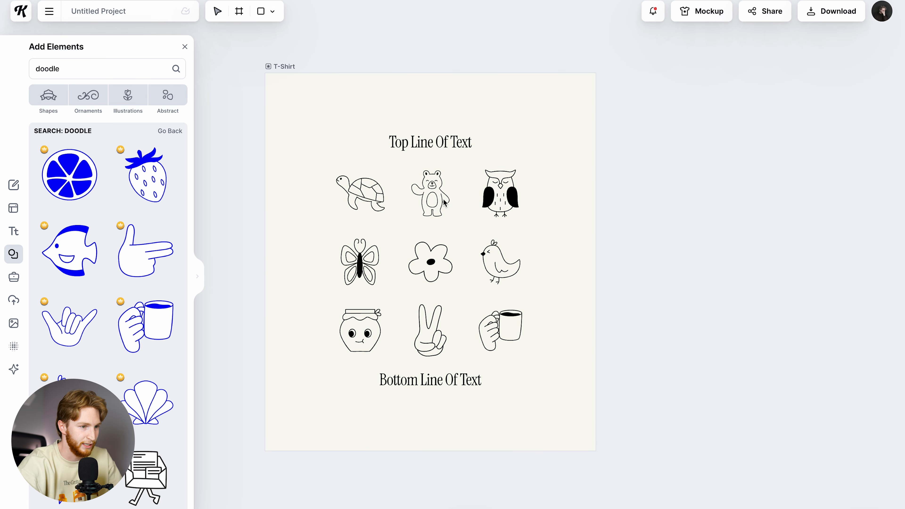
Try adding a black border with a weight of 5.00 to the turtle, plus a border to the bear.
left_click(384, 204)
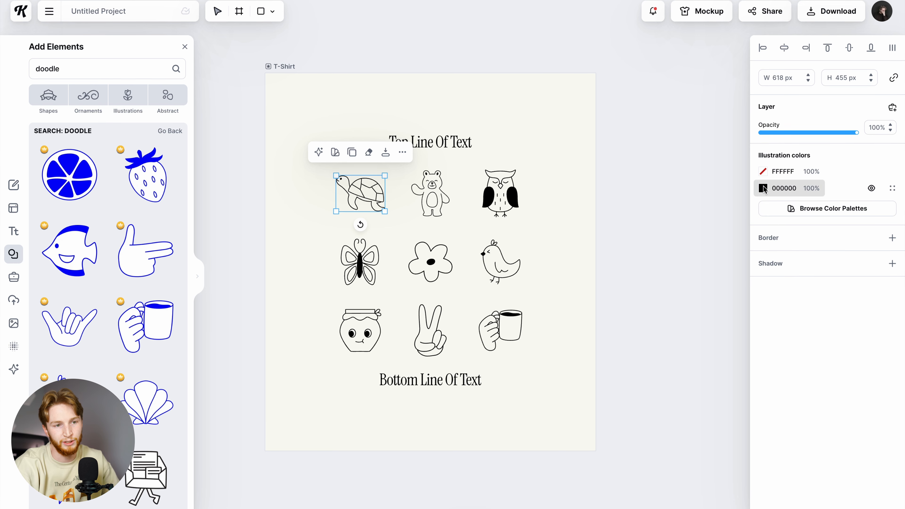
left_click(828, 239)
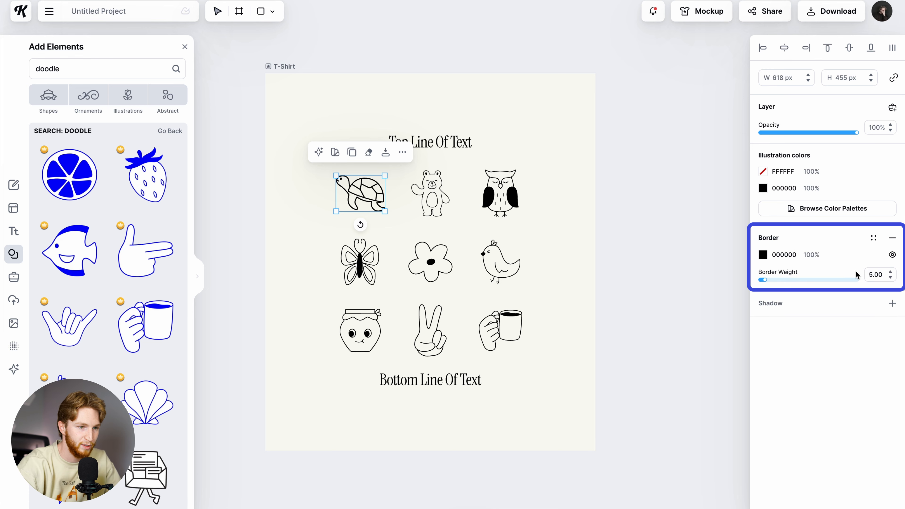
left_click(449, 203)
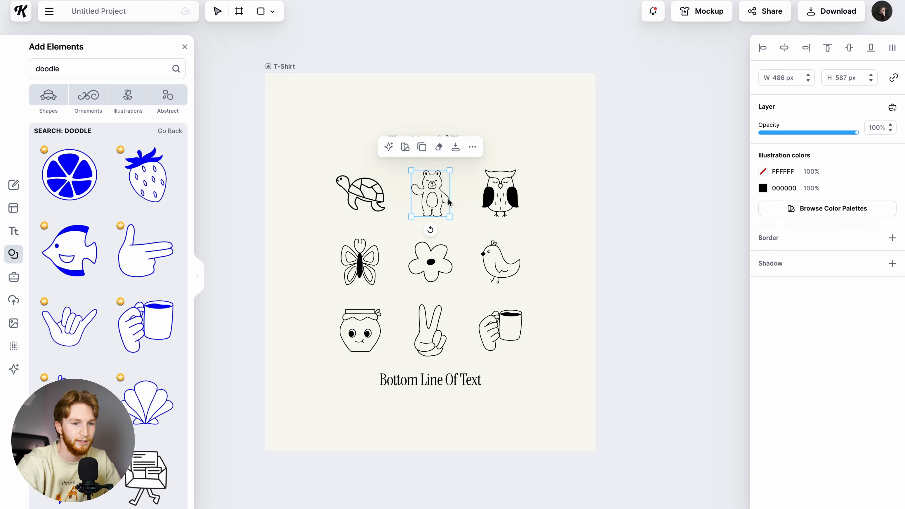
left_click(817, 242)
left_click(569, 222)
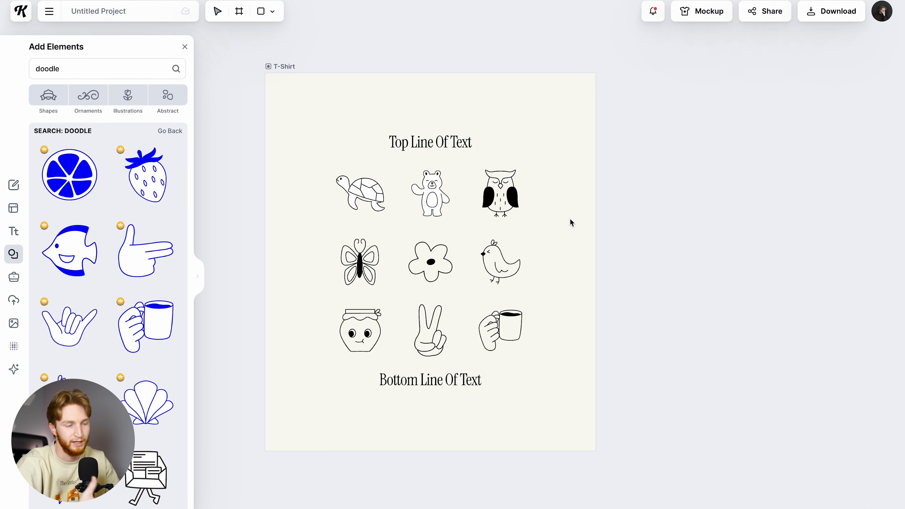
Select all nine doodles and change their transparent fill to light orange FFBA71.
left_click(503, 260, "shift")
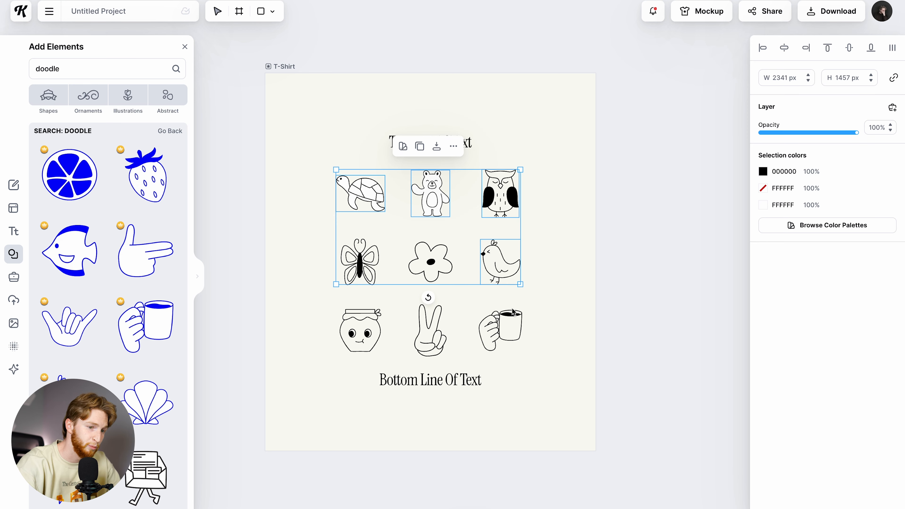
left_click(498, 313, "shift")
left_click(434, 321, "shift")
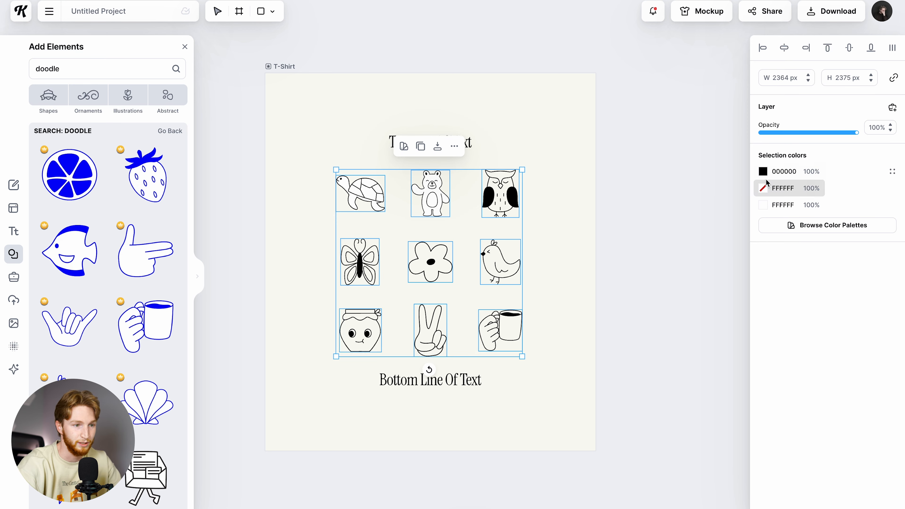
left_click(762, 187)
left_click_drag(637, 327, 636, 326)
mouse_move(689, 255)
left_mouse_down()
mouse_move(707, 217)
mouse_move(689, 215)
left_mouse_up()
left_click(741, 194)
left_click(508, 159)
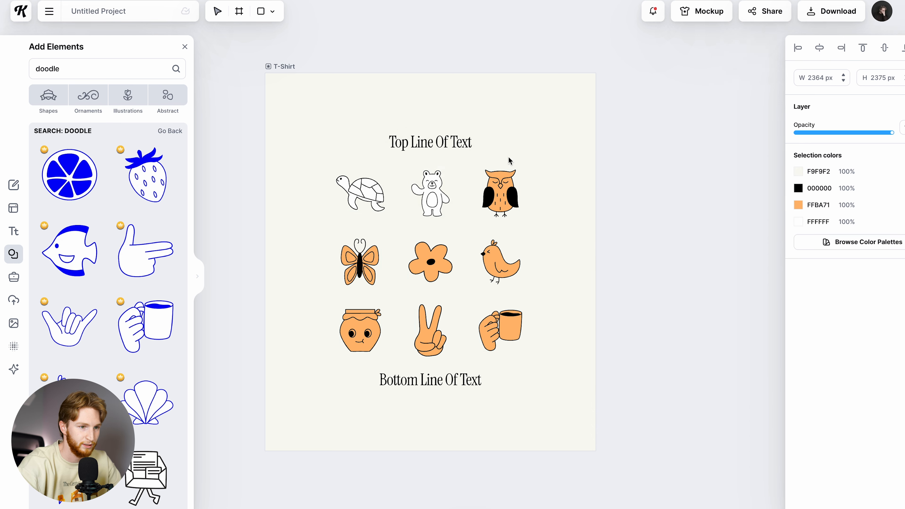
Apply the same orange FFBA71 fill to the bear and turtle doodles.
left_click(438, 189)
left_click(370, 195, "shift")
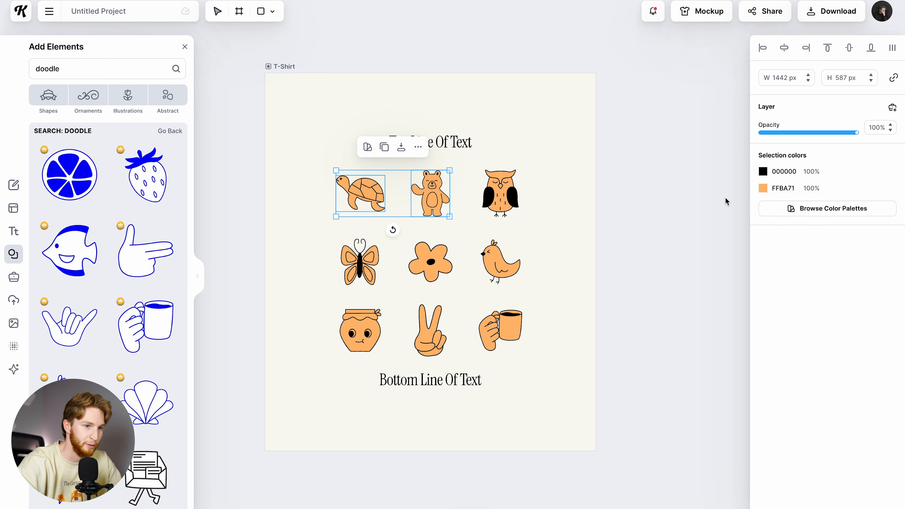
left_click(555, 231)
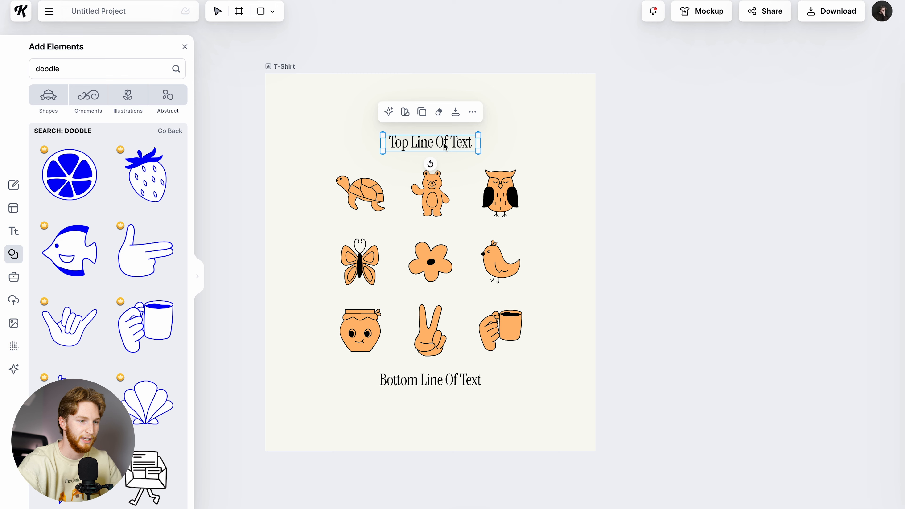
Change the typeface of the top and bottom text lines to Dynapuff.
left_click(441, 386, "shift")
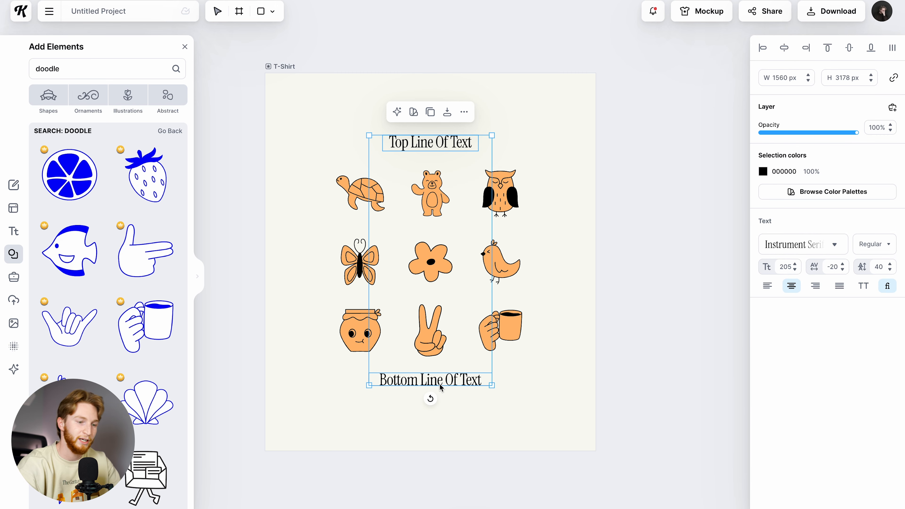
left_click(800, 248)
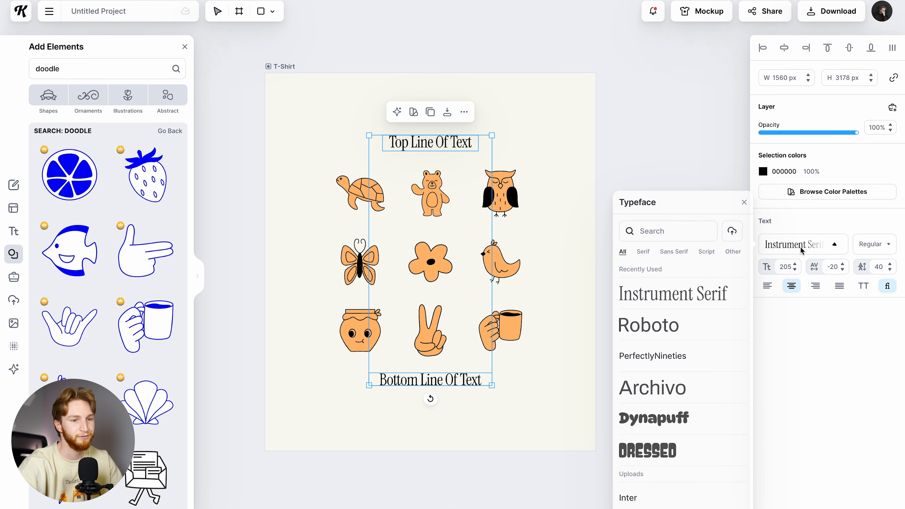
left_click(653, 418)
left_click(568, 383)
Widen the text boxes above and below the grid so each phrase fits on a single line.
left_click(459, 148)
left_click_drag(478, 149, 497, 153)
left_click(457, 385)
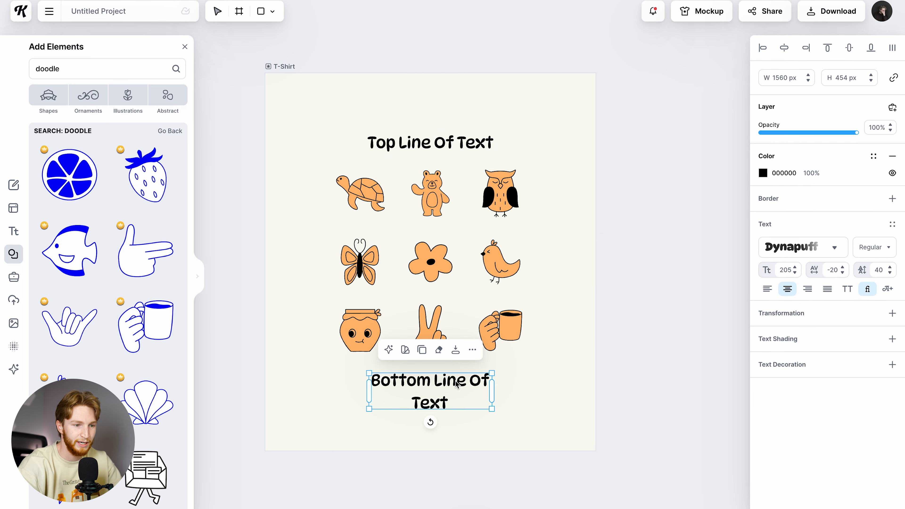
left_click_drag(494, 393, 527, 386)
left_click(534, 387)
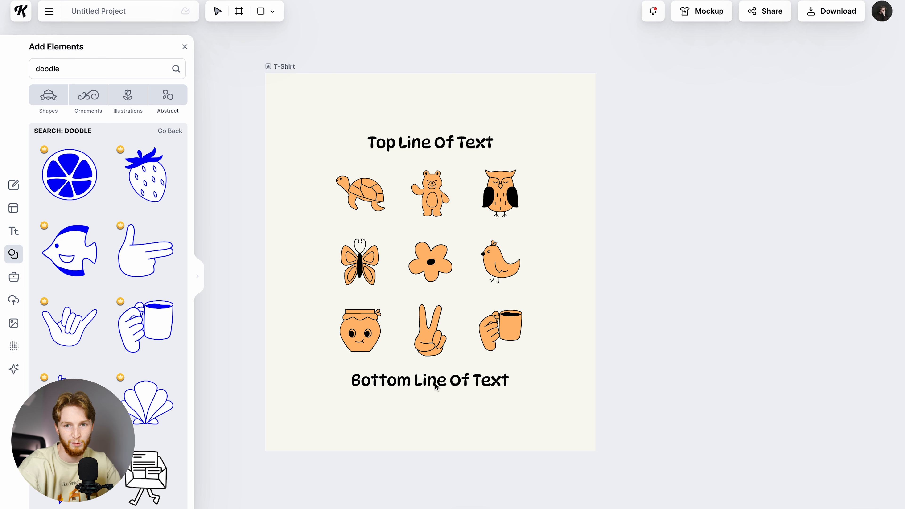
Undo the typeface, recoloring and doodle replacements back to the grid of nine dark placeholder squares.
key("ctrl+z")
key("ctrl+z")
key("ctrl+z")
key("ctrl+z")
key("ctrl+z")
key("ctrl+z")
key("ctrl+z")
key("ctrl+z")
key("ctrl+z")
key("ctrl+z")
key("ctrl+z")
key("ctrl+z")
key("ctrl+z")
key("ctrl+z")
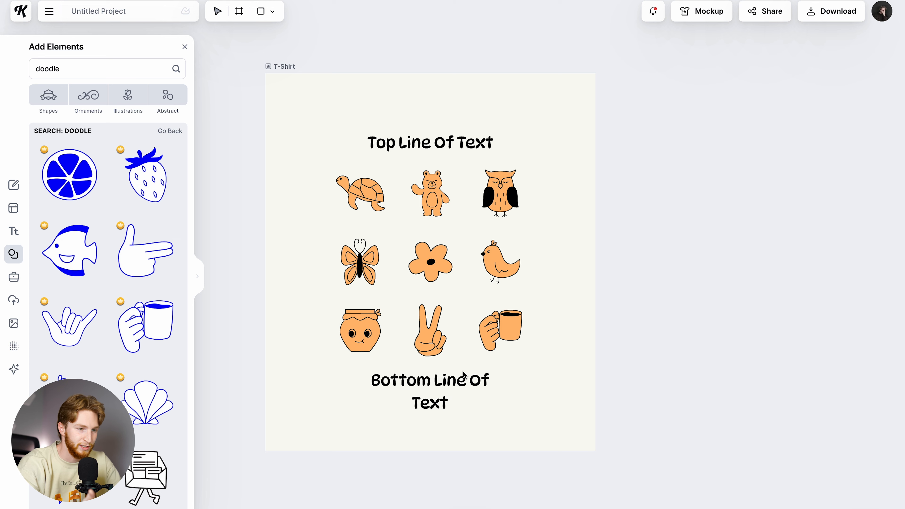
key("ctrl+z")
key("ctrl+z")
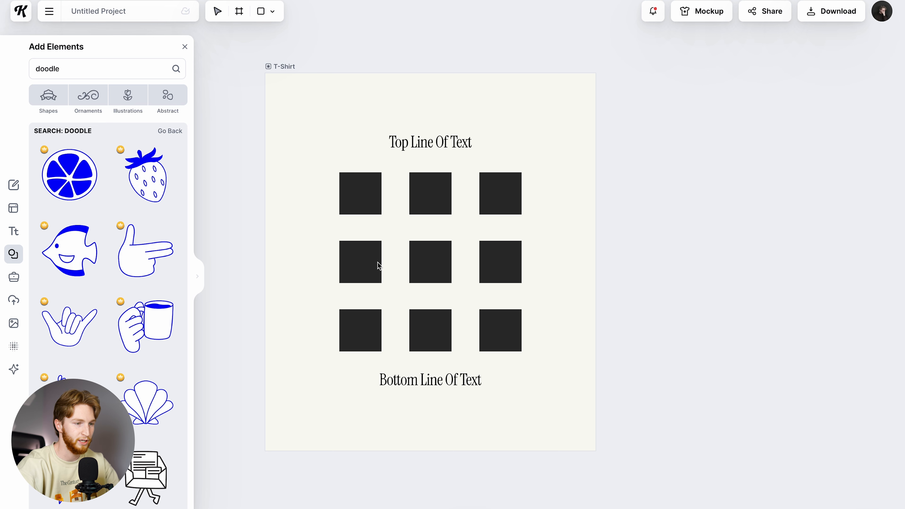
Duplicate the T-Shirt artboard twice, placing the copies in a row beside the original.
left_click_drag(283, 66, 625, 82)
scroll(625, 82, "right", 8)
key("ctrl+d")
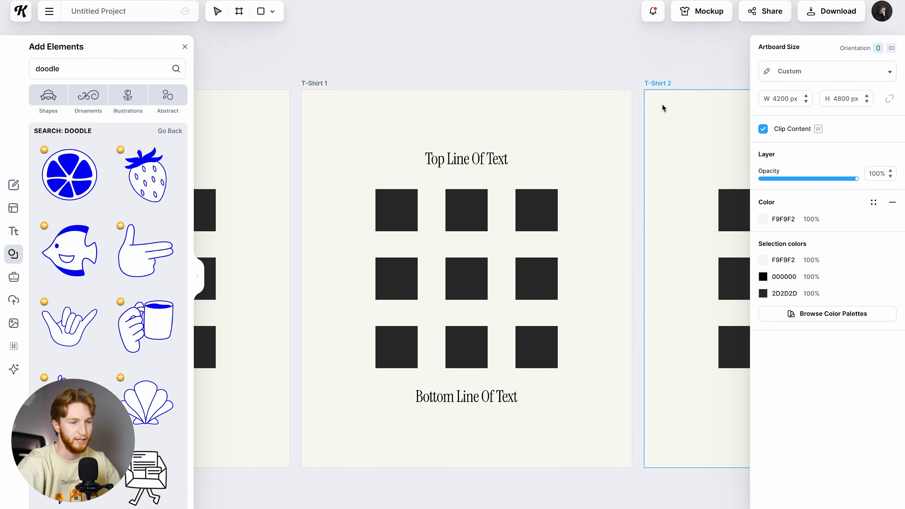
Select the top-left square on the T-Shirt 2 artboard, search the elements for "plants" and browse for a replacement.
scroll(600, 165, "right", 10)
scroll(600, 165, "right", 1)
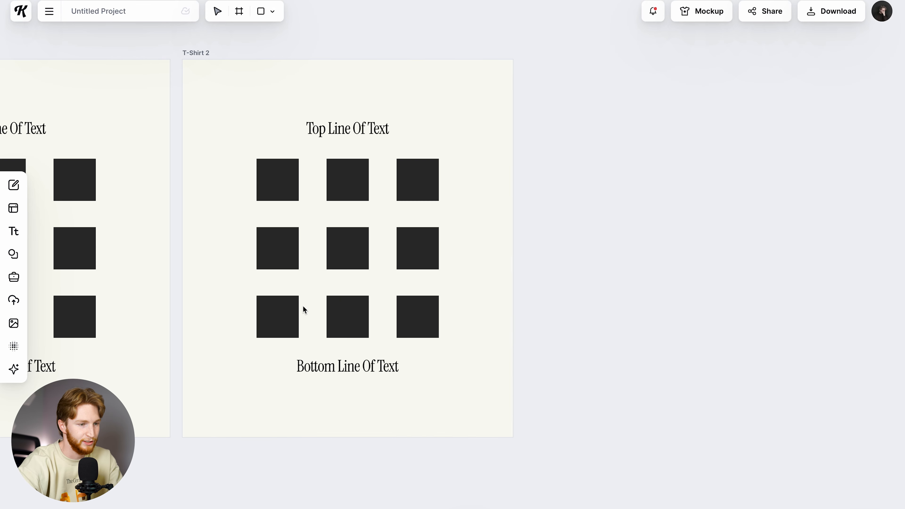
scroll(303, 309, "left", 5)
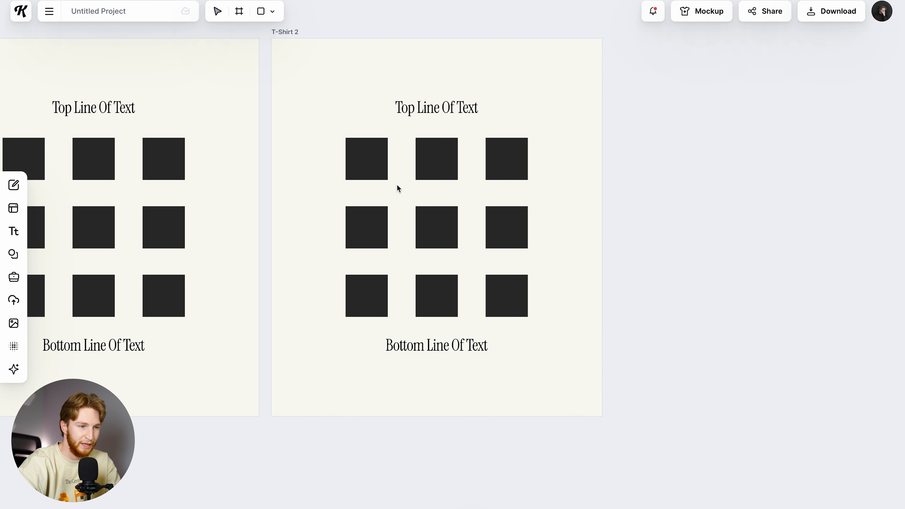
left_click(378, 156)
left_click(14, 254)
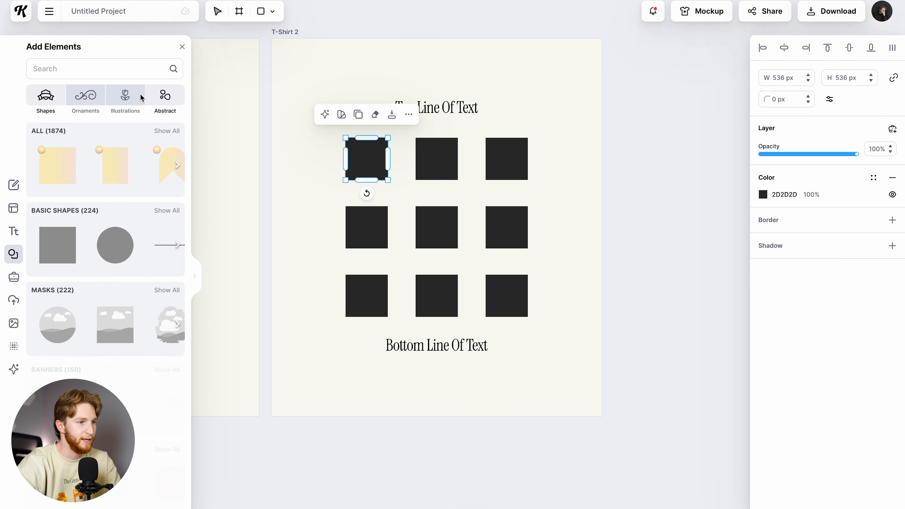
left_click(133, 69)
type("plants")
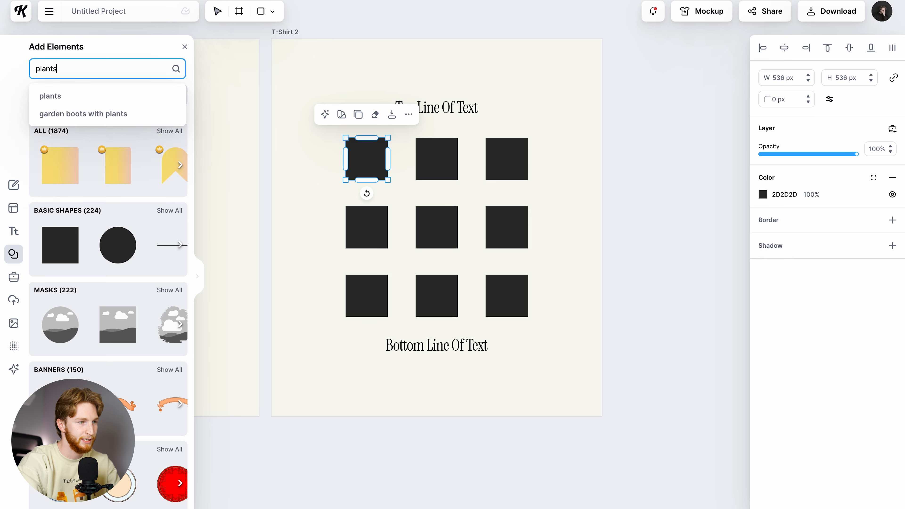
key("Return")
scroll(144, 326, "down", 5)
scroll(143, 325, "down", 10)
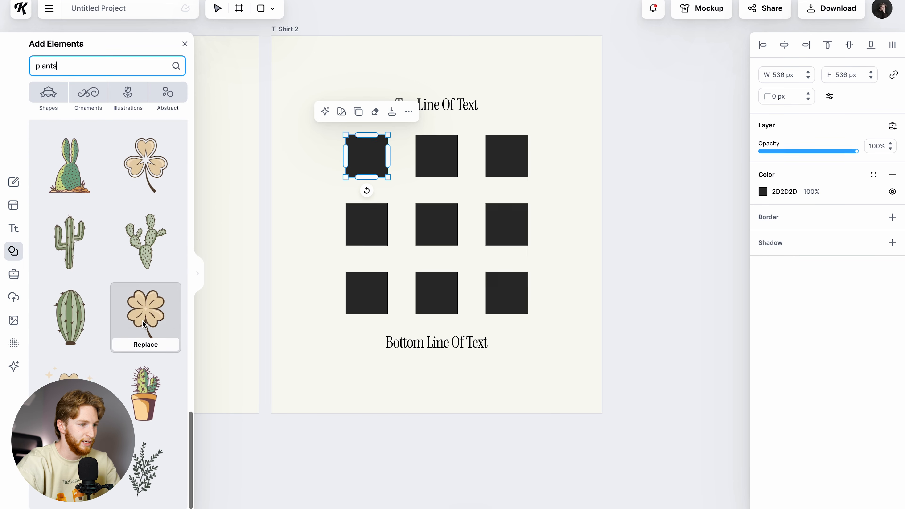
scroll(144, 324, "down", 6)
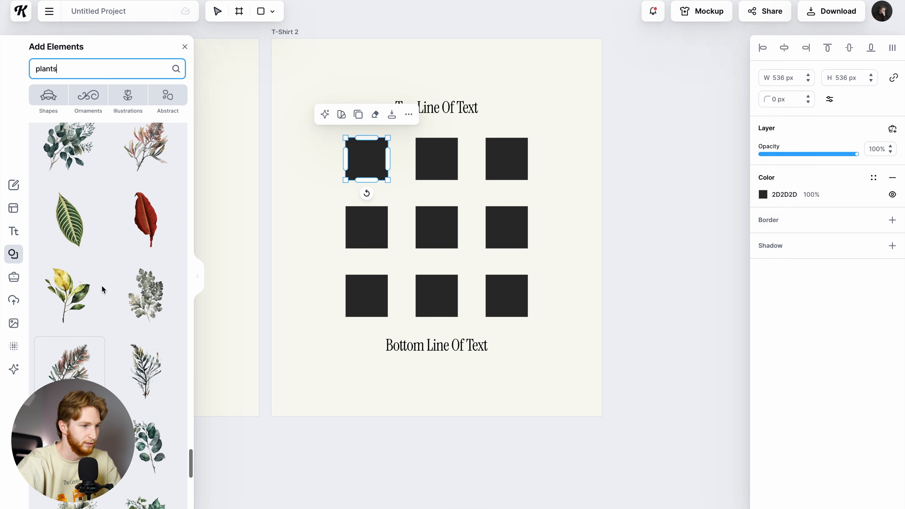
scroll(101, 289, "up", 3)
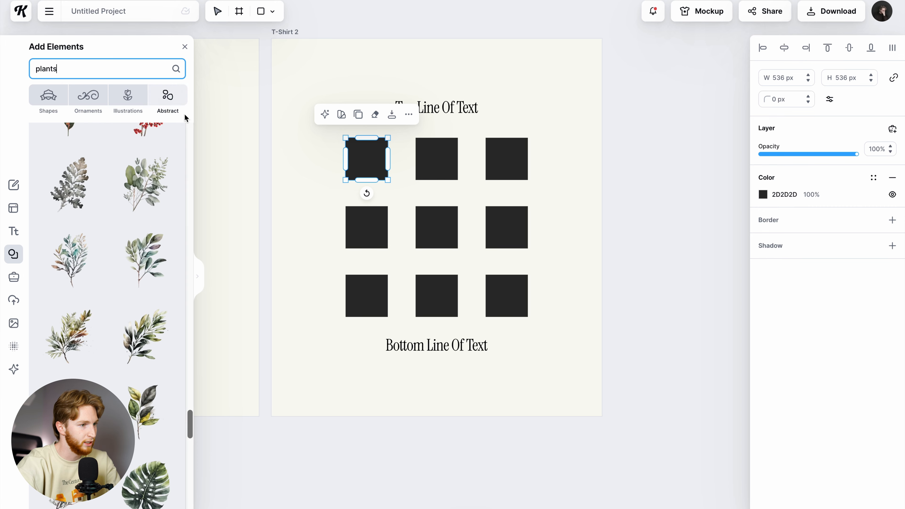
Replace the first two top-row squares on T-Shirt 2 with the red and pink flowers from the Vintage Flowers illustrations.
left_click(127, 96)
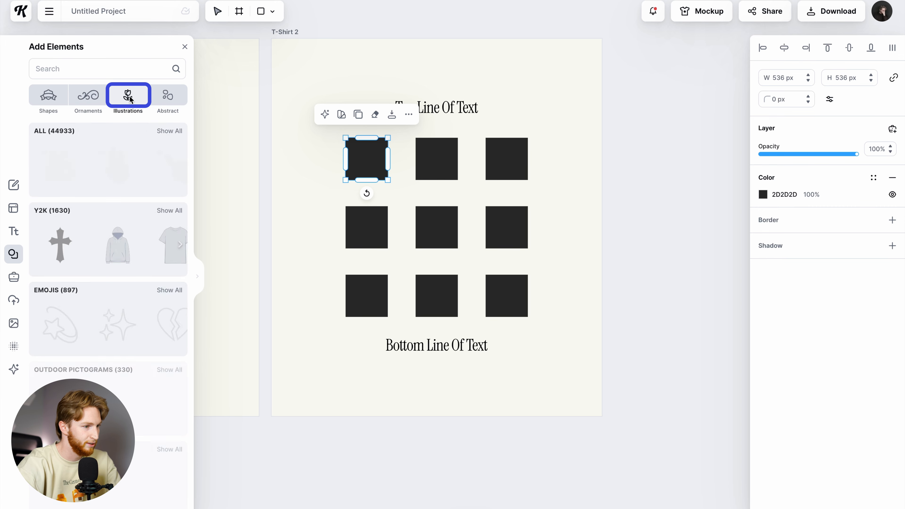
scroll(98, 287, "down", 15)
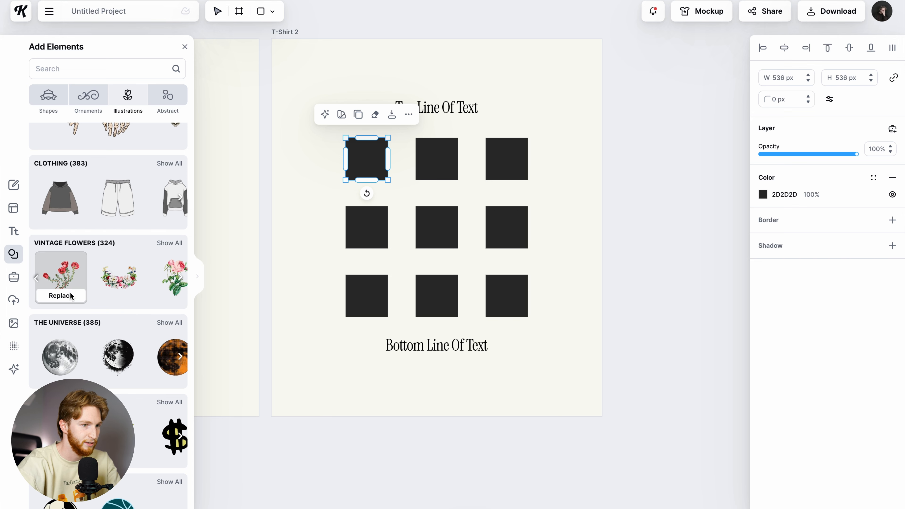
left_click(71, 295)
left_click(421, 168)
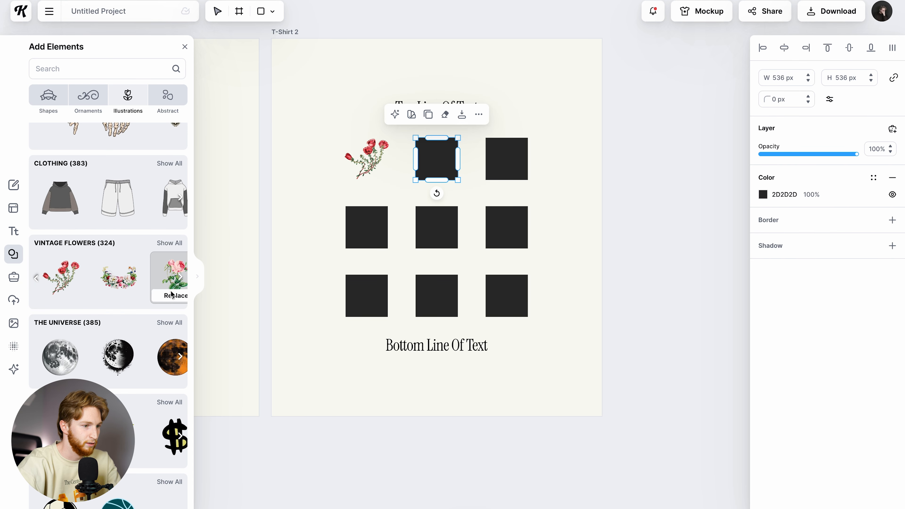
left_click(173, 295)
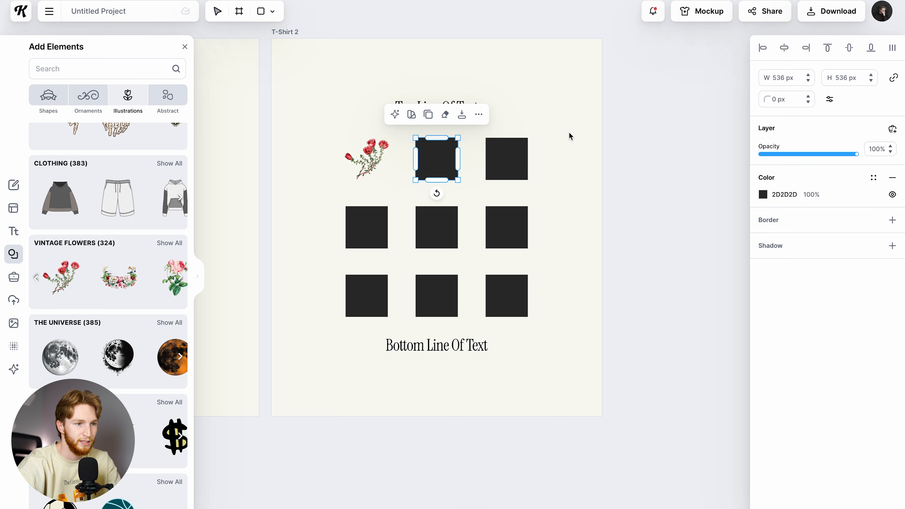
Replace the third top-row square and all three middle-row squares on T-Shirt 2 with bouquets from the Vintage Flowers illustrations.
left_click(516, 159)
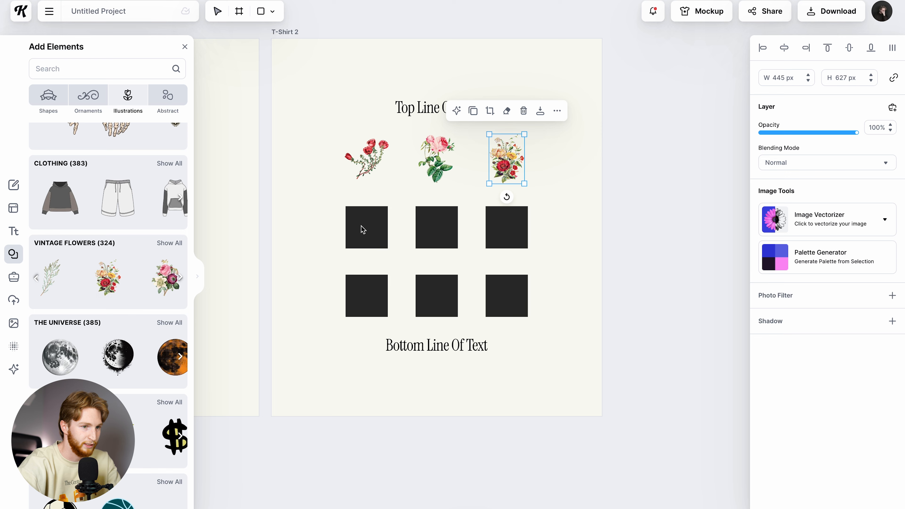
left_click(362, 230)
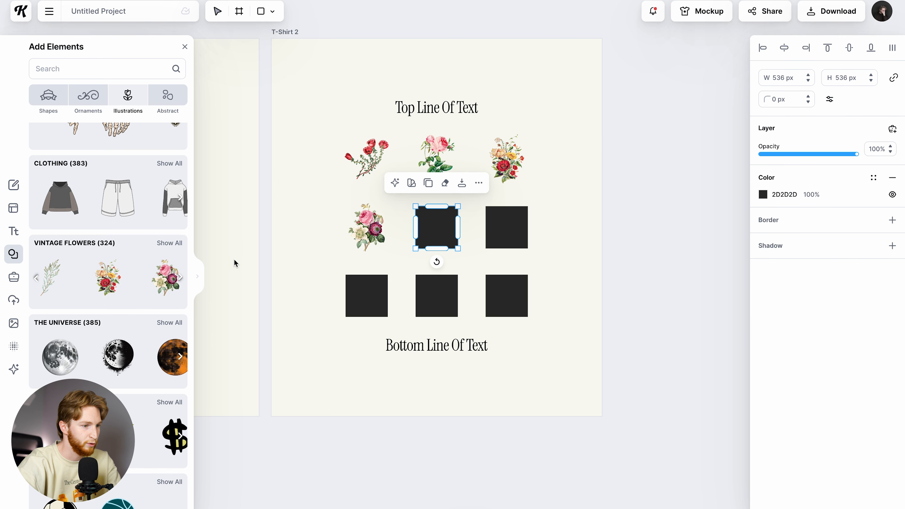
left_click(180, 278)
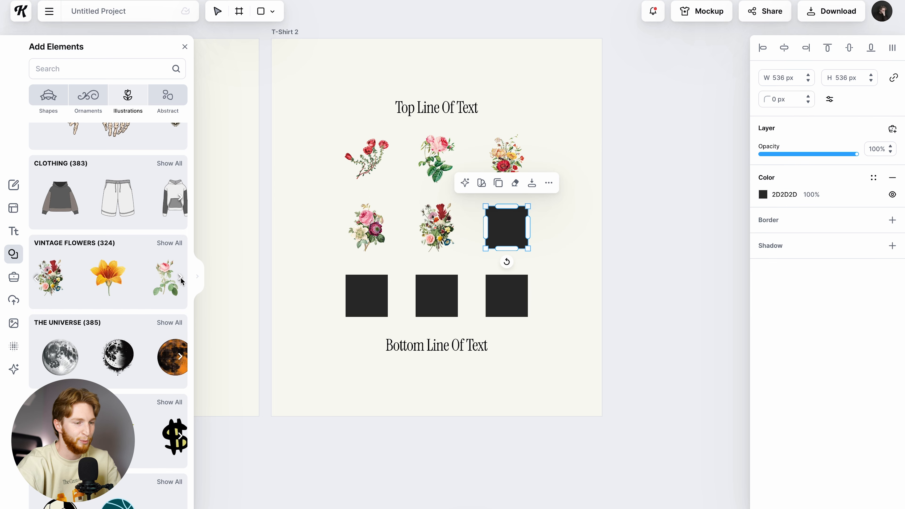
left_click(180, 278)
left_click(180, 278)
left_click(181, 278)
mouse_move(120, 294)
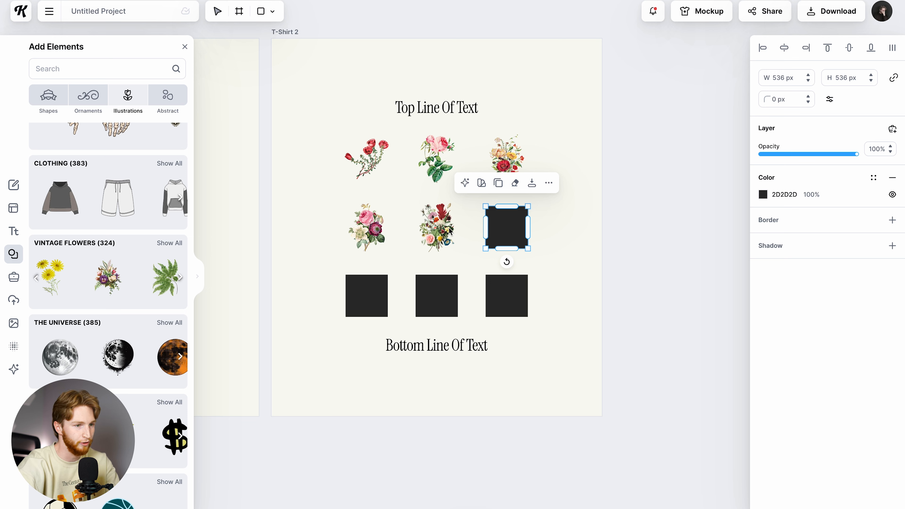
Replace the bottom-row first square on T-Shirt 2 with the orange, pink and blue bouquet from Vintage Flowers.
left_click(376, 299)
left_click(180, 279)
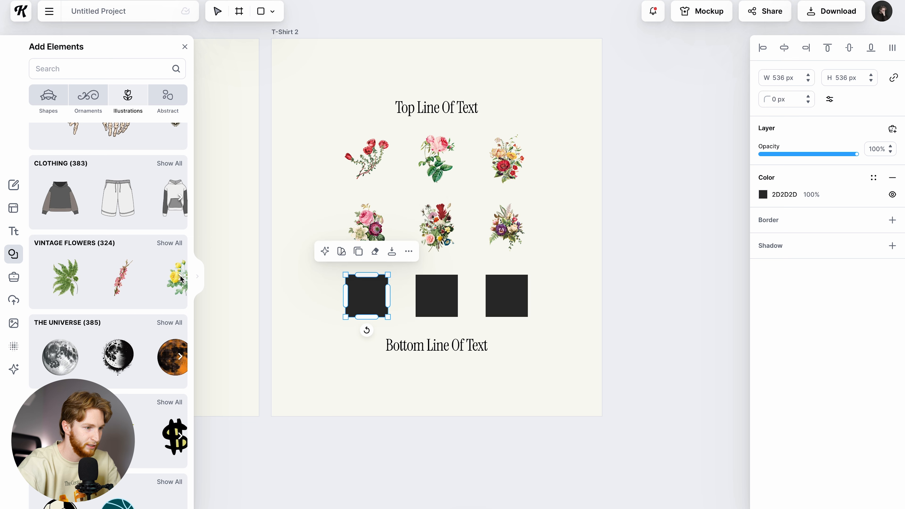
left_click(36, 278)
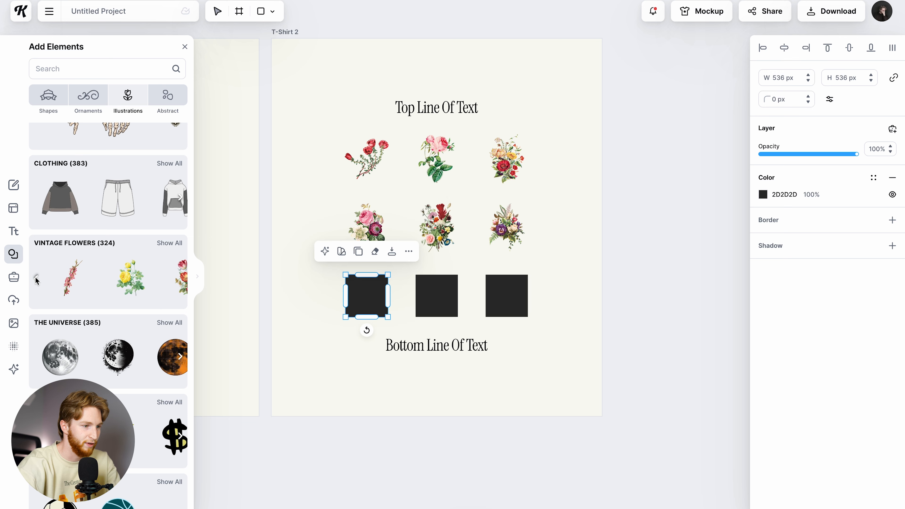
left_click(36, 278)
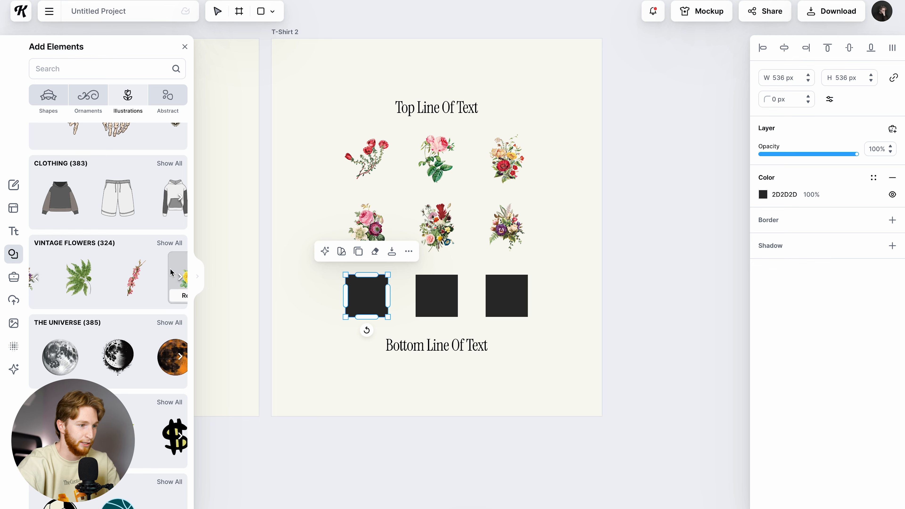
mouse_move(76, 283)
left_click(180, 279)
left_click(181, 278)
left_click(181, 278)
left_click(180, 278)
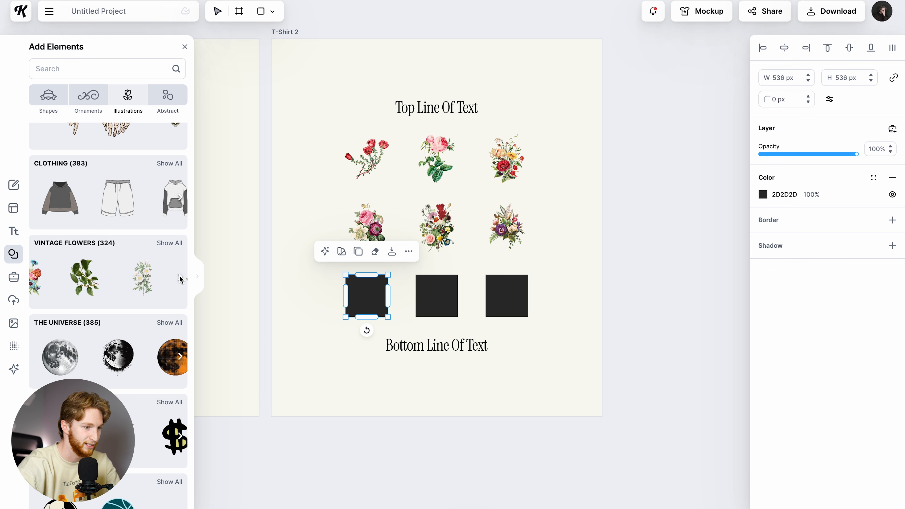
left_click(88, 295)
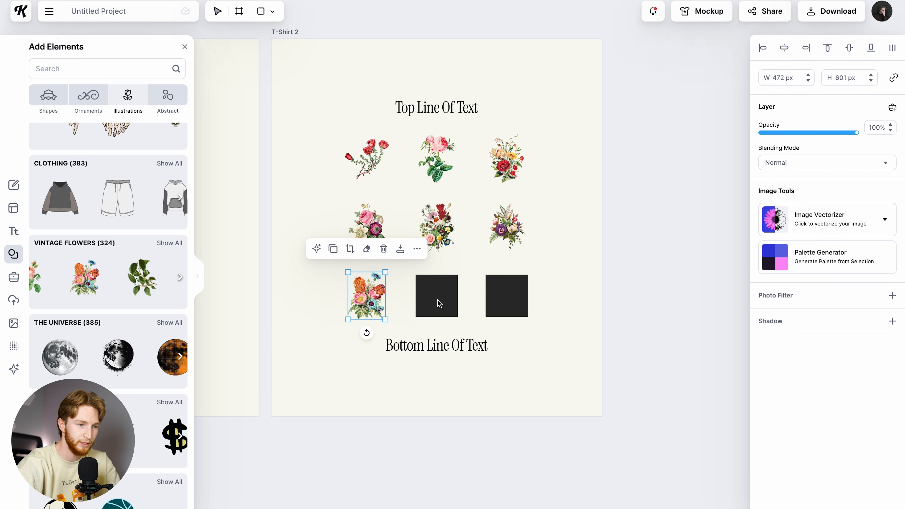
Replace the remaining two bottom-row squares on T-Shirt 2 with the pink-yellow-red bouquet and the red poppy bouquet from Vintage Flowers.
left_click(72, 300)
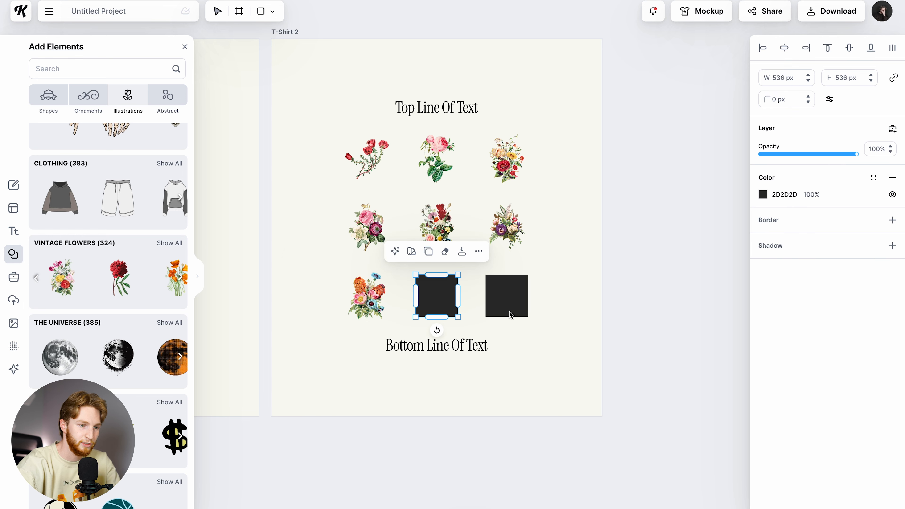
left_click(506, 299)
left_click(179, 278)
left_click(176, 280)
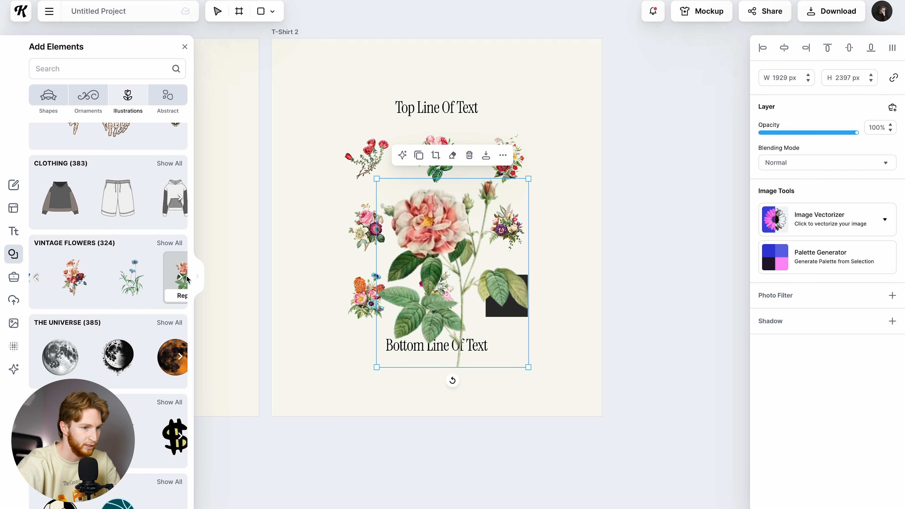
key("ctrl+z")
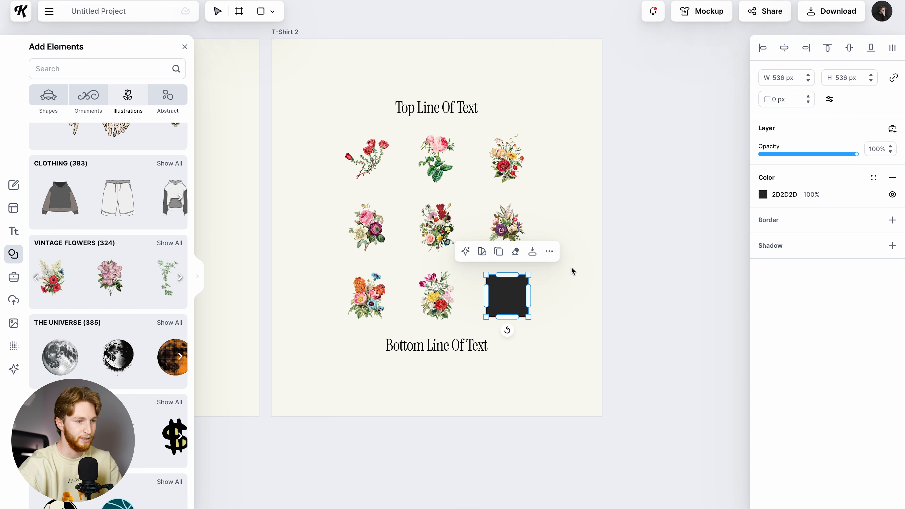
left_click(50, 282)
left_click(592, 267)
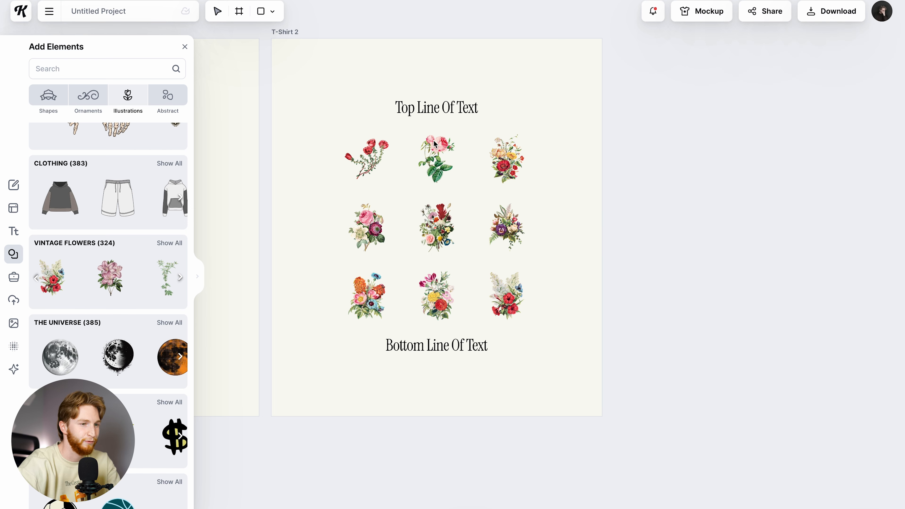
Swap the first two top-row flowers on T-Shirt 2 for the yellow-and-pink bouquet and the blue-and-white bouquet from Vintage Flowers.
left_click(369, 158)
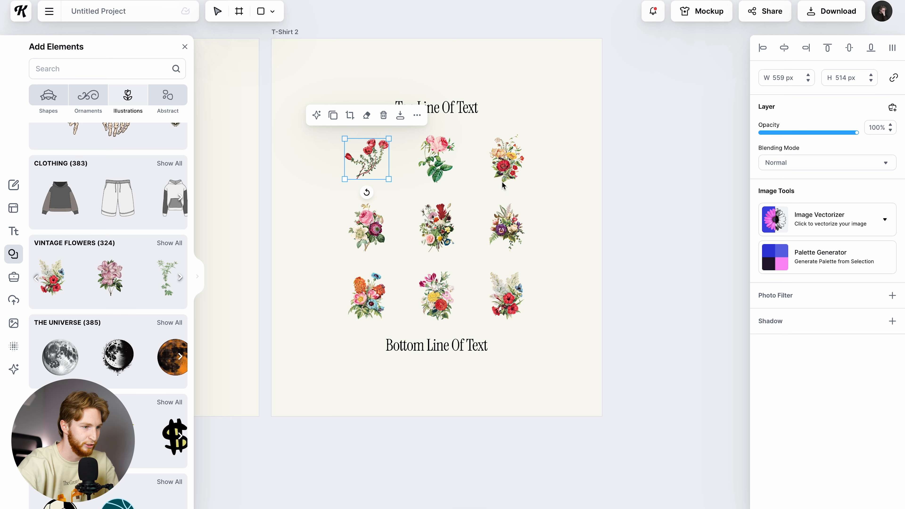
left_click(180, 278)
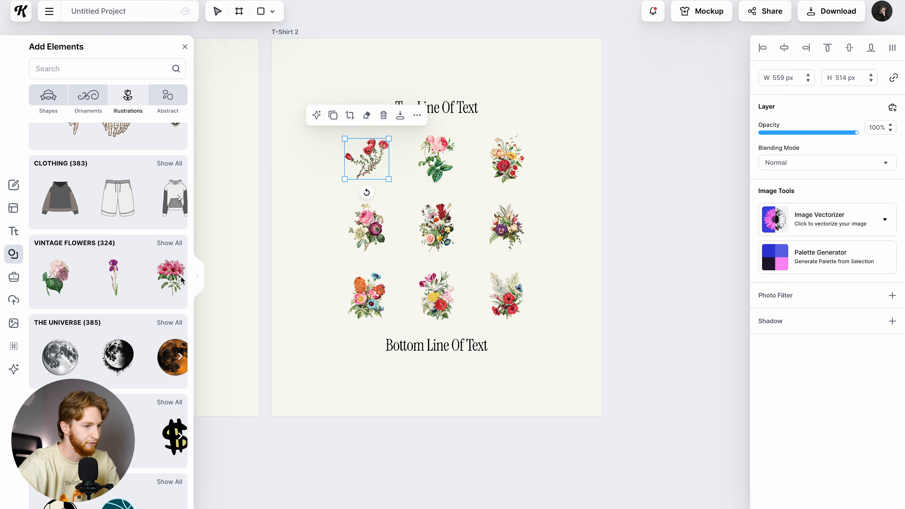
left_click(181, 279)
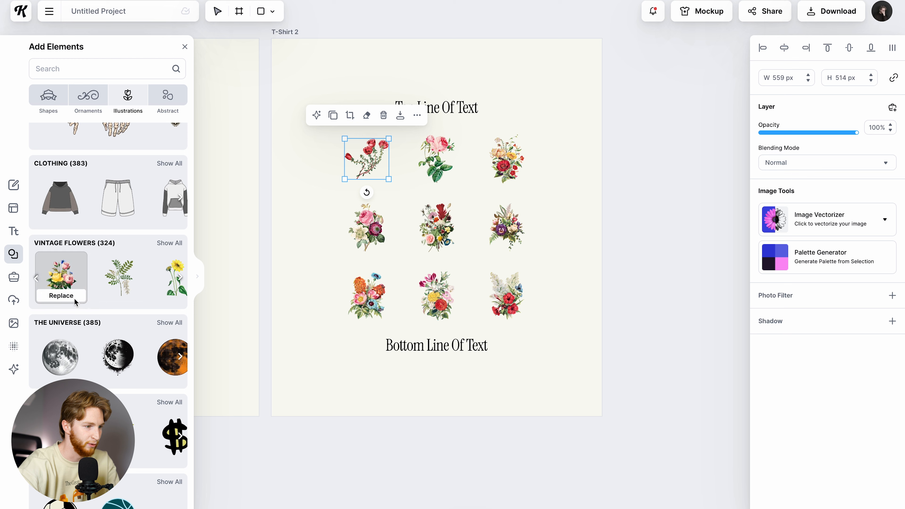
left_click(71, 299)
left_click(432, 161)
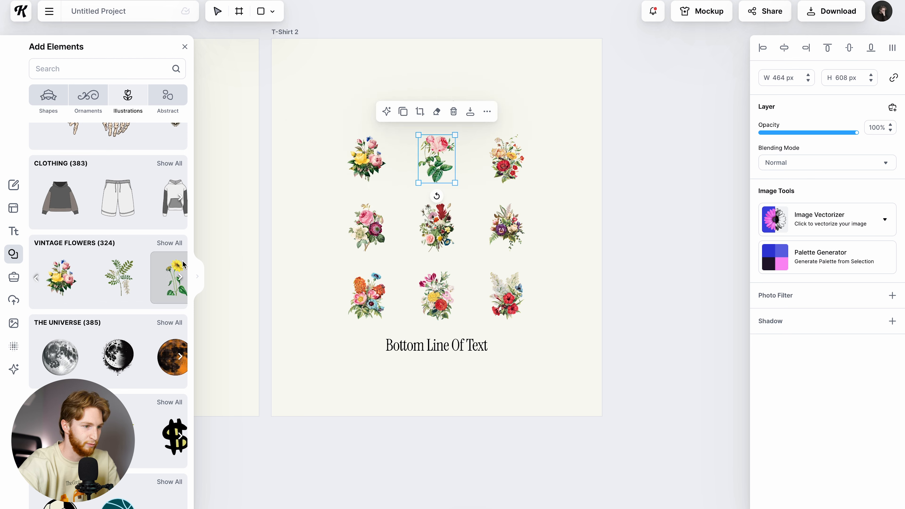
left_click(180, 278)
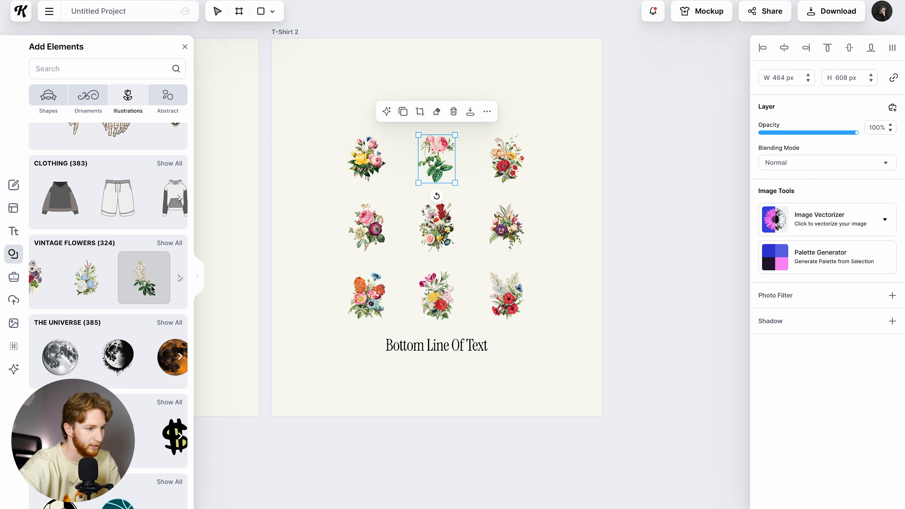
left_click(100, 299)
left_click(596, 251)
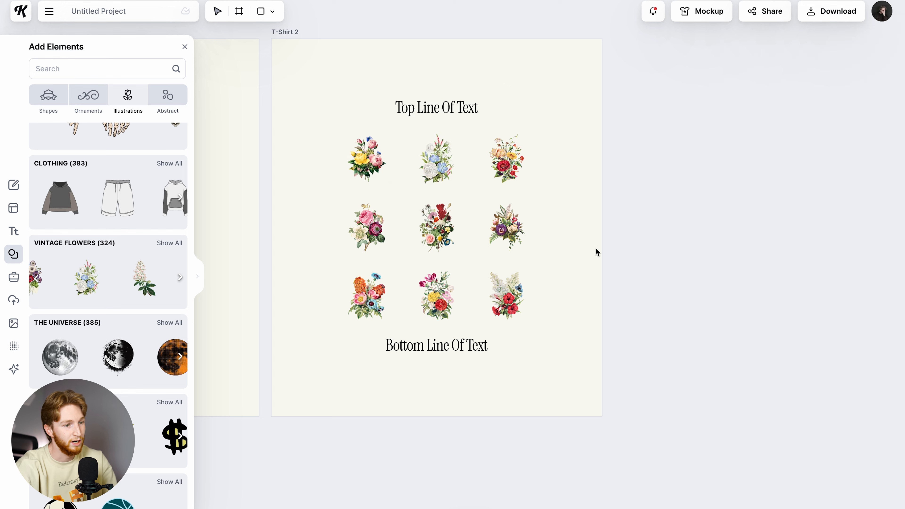
Set the typeface of both text lines on T-Shirt 2 to Hemisphers Script from the script fonts.
left_click(460, 346)
left_click(620, 275)
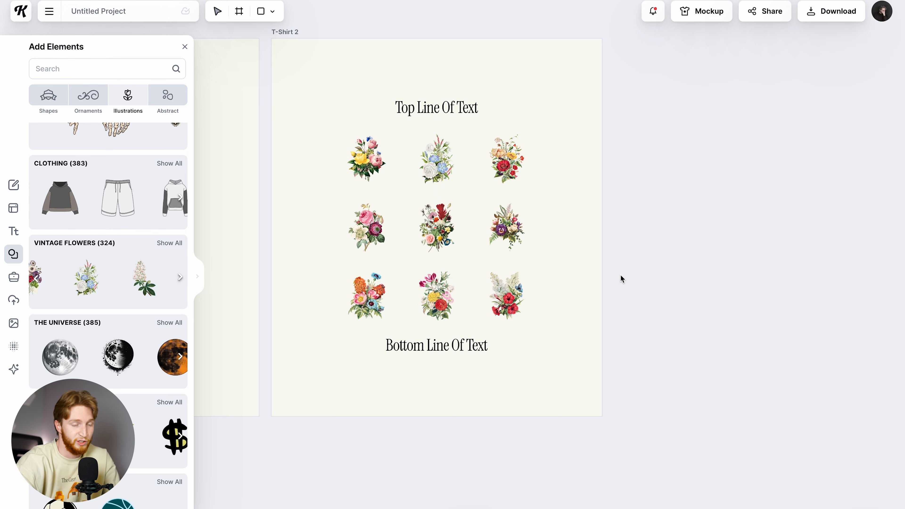
left_click(477, 345)
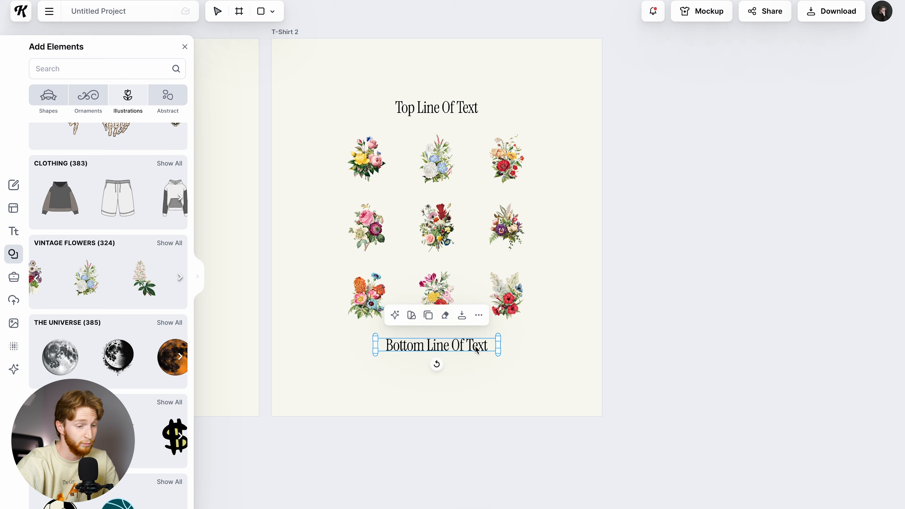
left_click(467, 111)
left_click(470, 112)
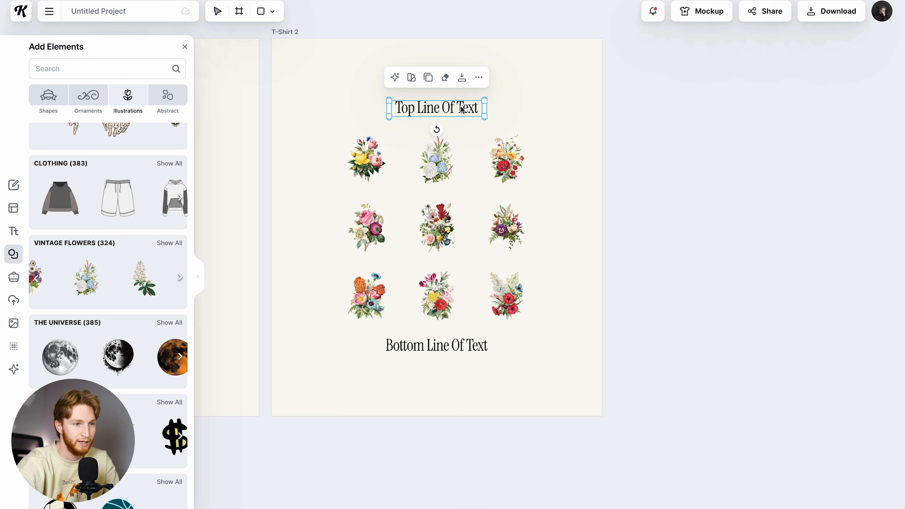
left_click(462, 348, "shift")
left_click(802, 245)
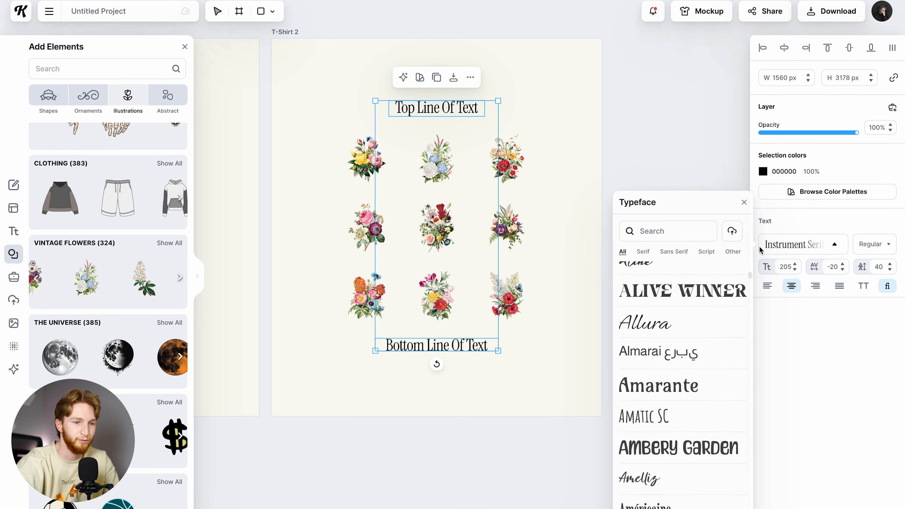
left_click(711, 253)
scroll(671, 378, "down", 15)
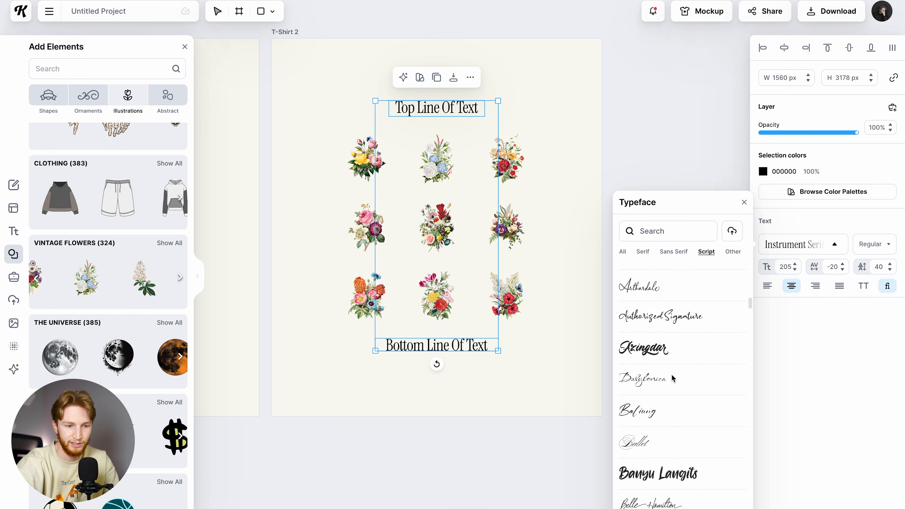
scroll(671, 377, "down", 15)
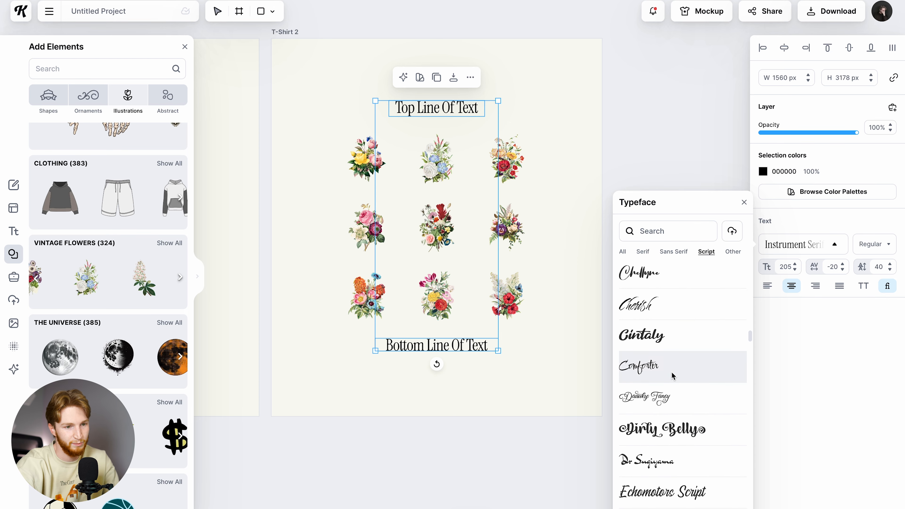
scroll(672, 372, "down", 10)
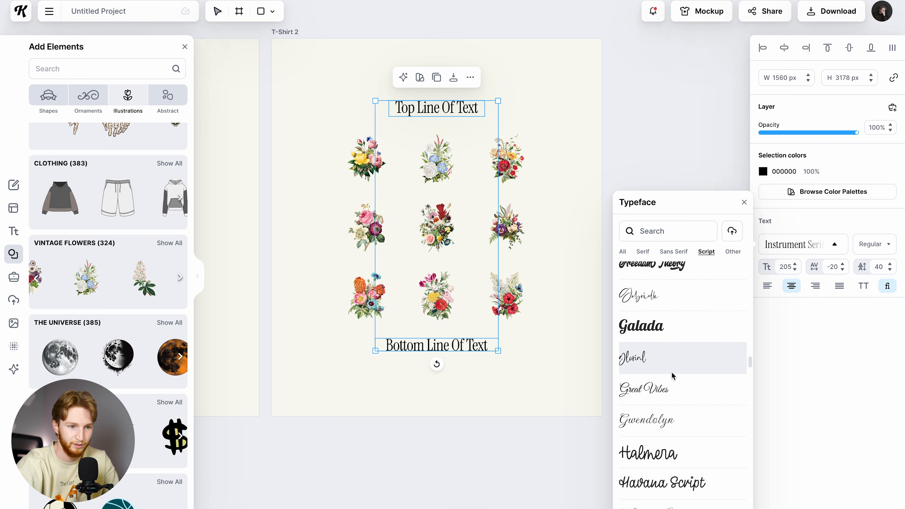
scroll(671, 372, "up", 2)
left_click(671, 372)
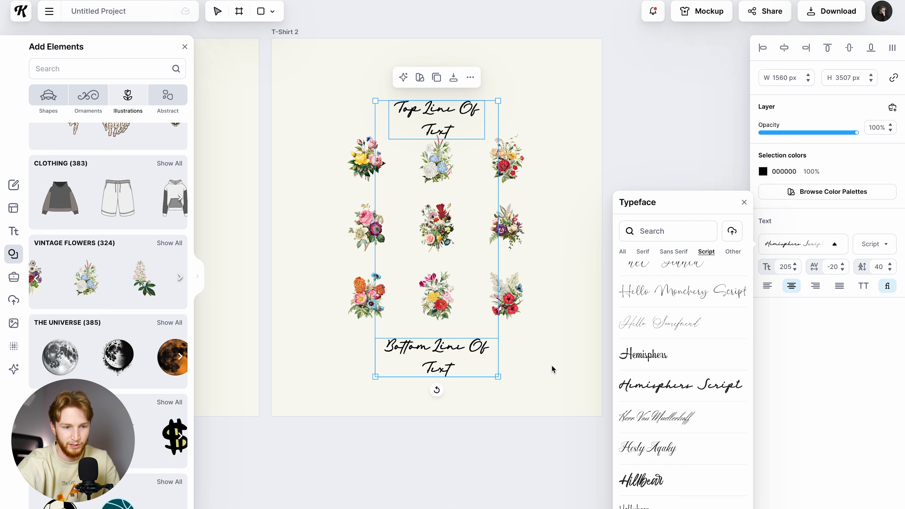
Widen the top and bottom text boxes on T-Shirt 2 so each phrase fits on a single line.
left_click(551, 365)
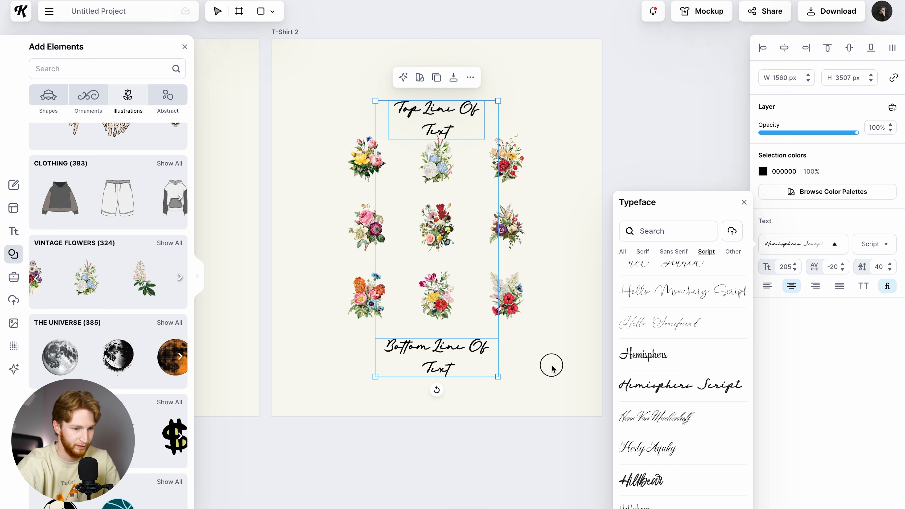
left_click(507, 363)
left_click_drag(507, 364, 514, 362)
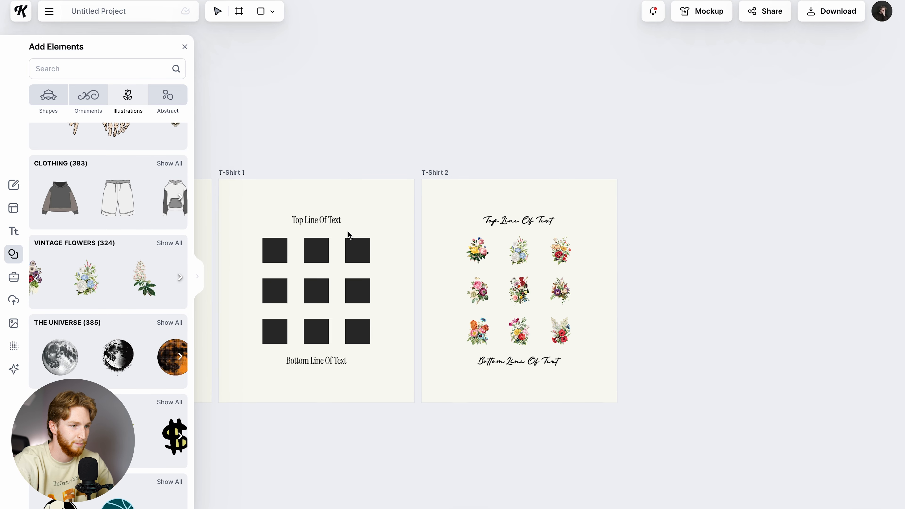
Select placeholder squares on T-Shirt 1 and browse the illustration collections, including Traditional Tattoos, for replacement artwork.
left_click(323, 248)
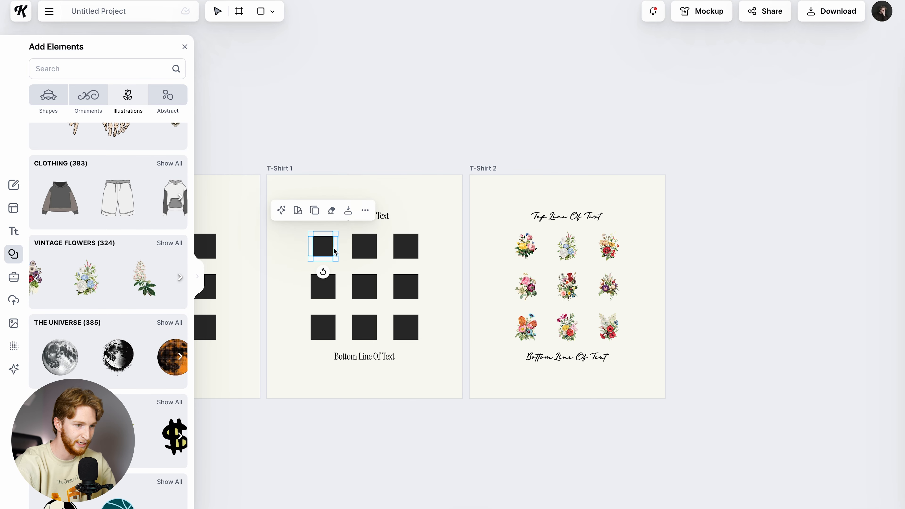
left_click(407, 250)
left_click(406, 285)
left_click(369, 288)
left_click(331, 287)
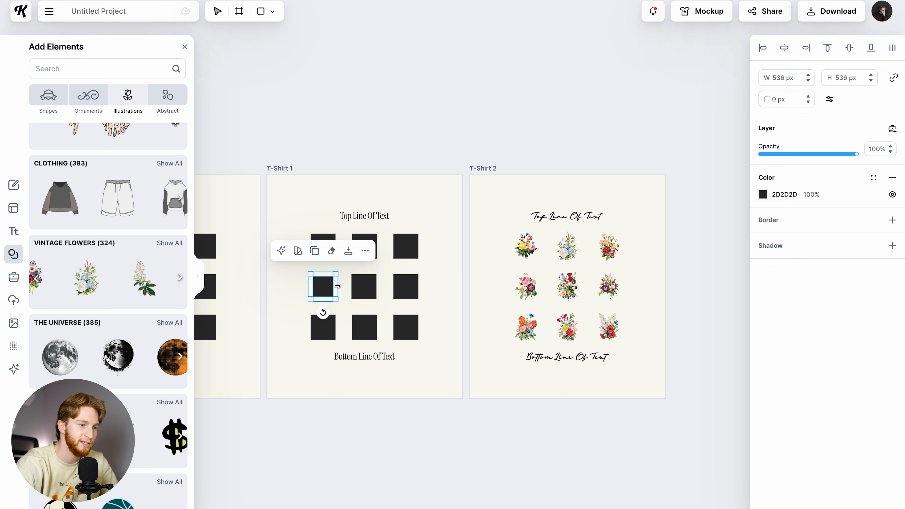
left_click(331, 328)
left_click(373, 328)
mouse_move(129, 282)
scroll(128, 282, "right", 5)
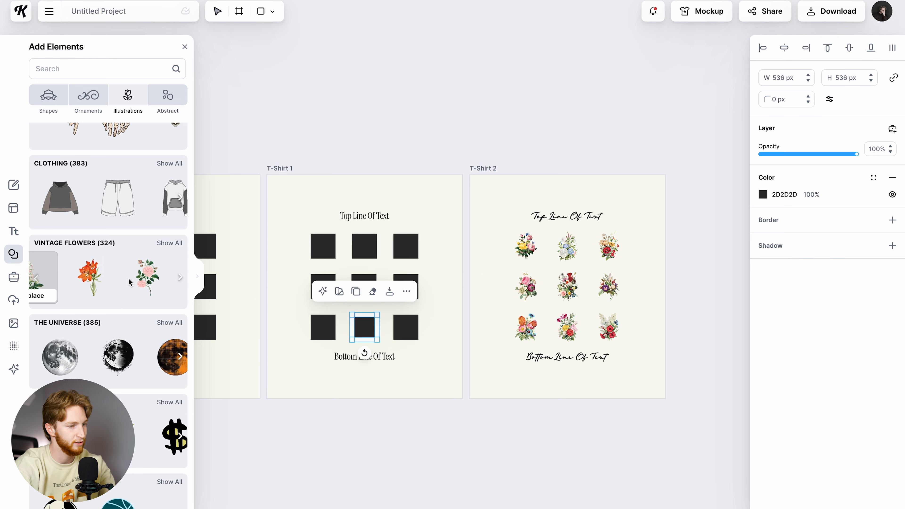
scroll(129, 282, "down", 2)
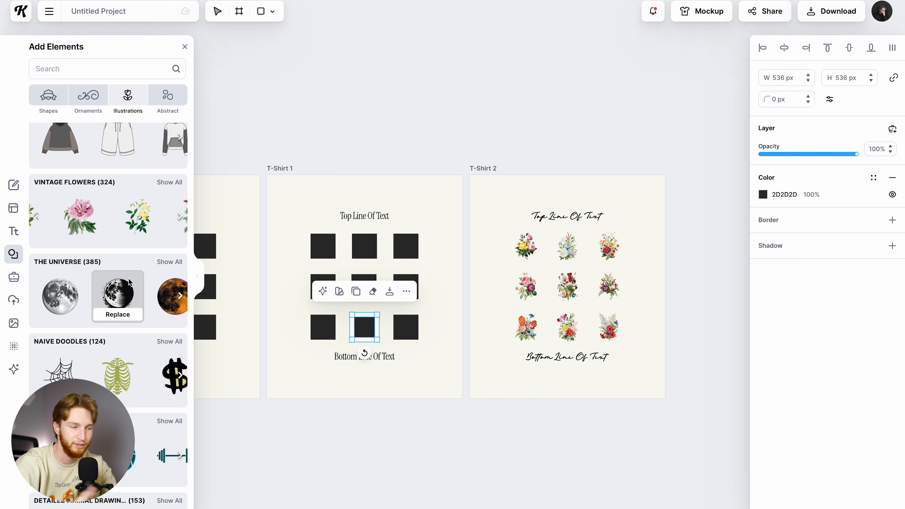
scroll(129, 282, "down", 10)
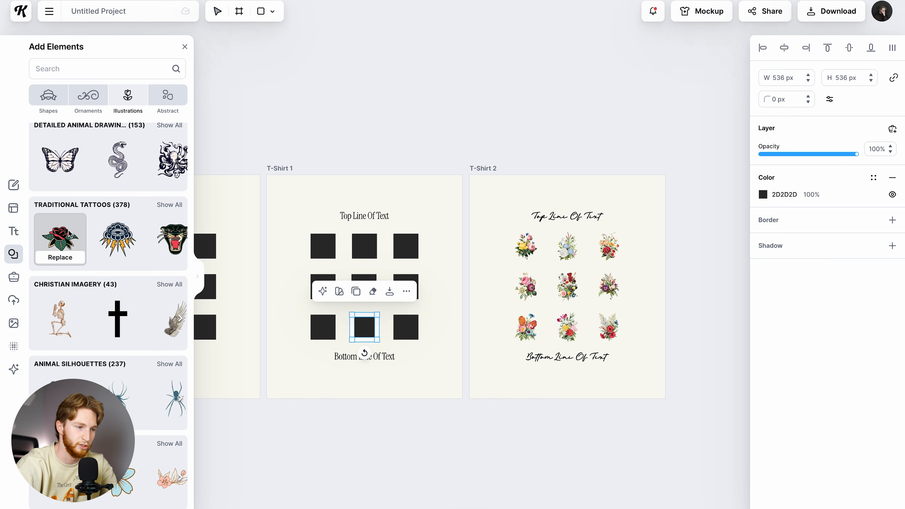
scroll(299, 262, "up", 5)
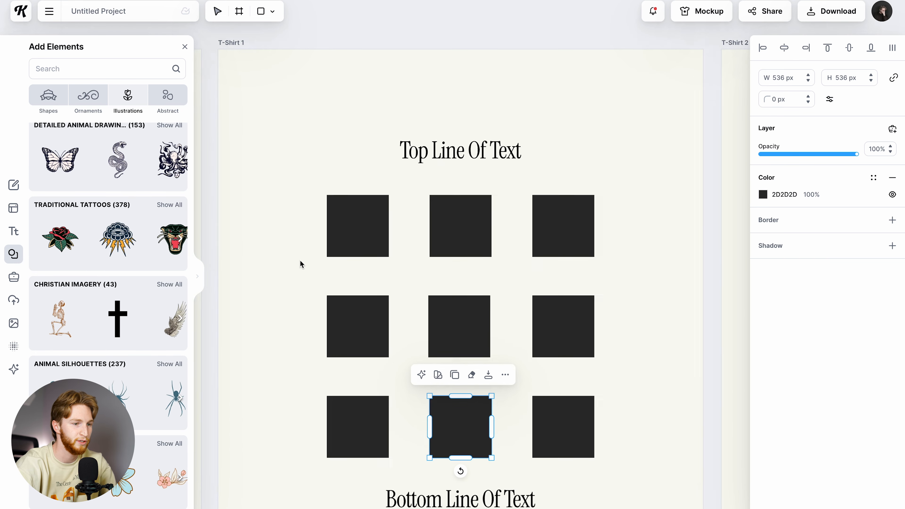
Replace the top-row squares on T-Shirt 1 with the Traditional Tattoos rose, lightning eye cloud and roaring panther, in that order.
left_click(333, 218)
left_click(61, 256)
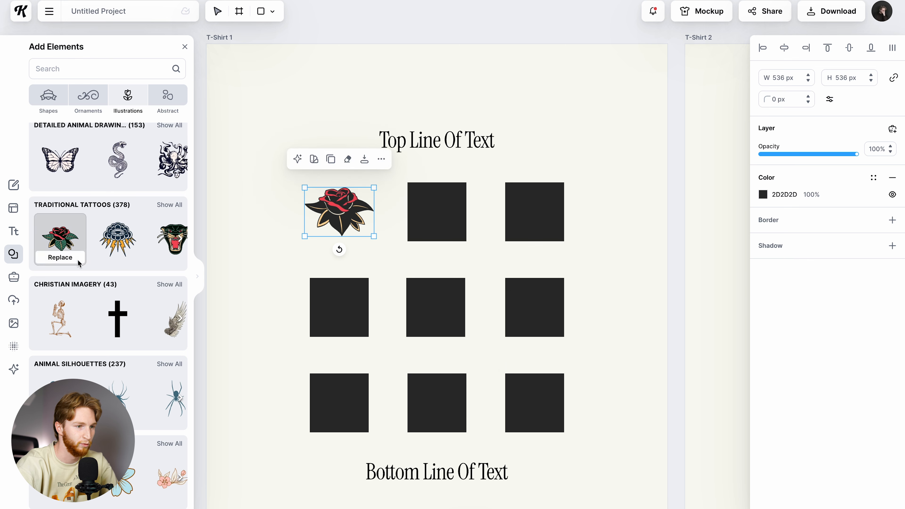
left_click(409, 227)
left_click(126, 258)
left_click(556, 225)
left_click(170, 257)
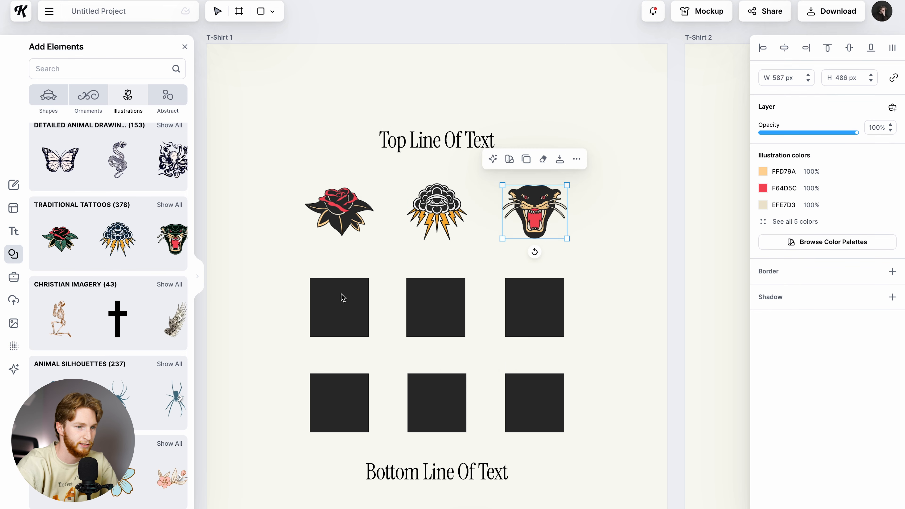
Replace the middle-row squares on T-Shirt 1 with the Traditional Tattoos skateboarding skeleton, grim reaper and bannered heart, in that order.
left_click(339, 298)
left_click(181, 239)
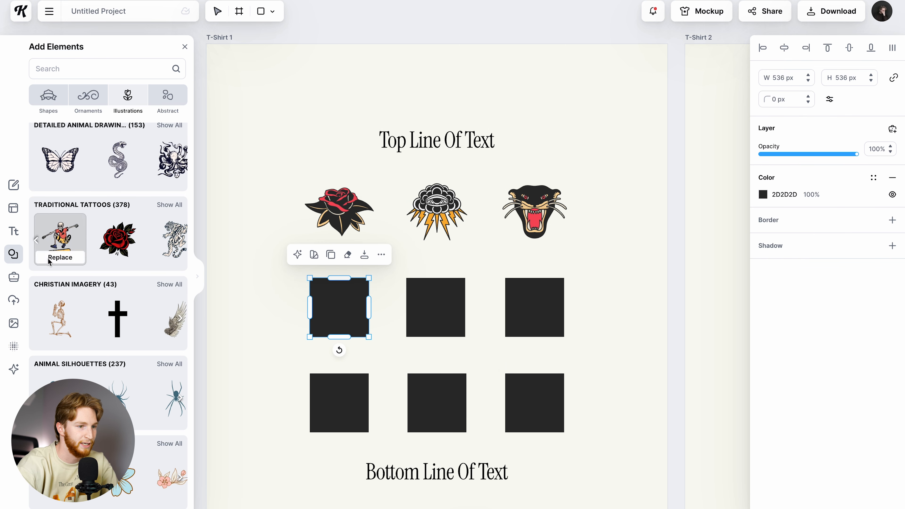
left_click(60, 257)
left_click(434, 333)
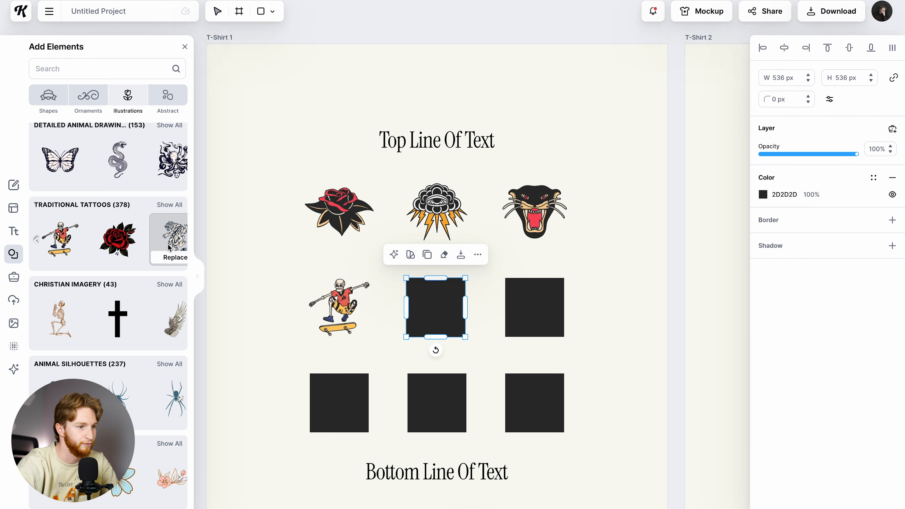
left_click(181, 240)
left_click(61, 256)
left_click(534, 308)
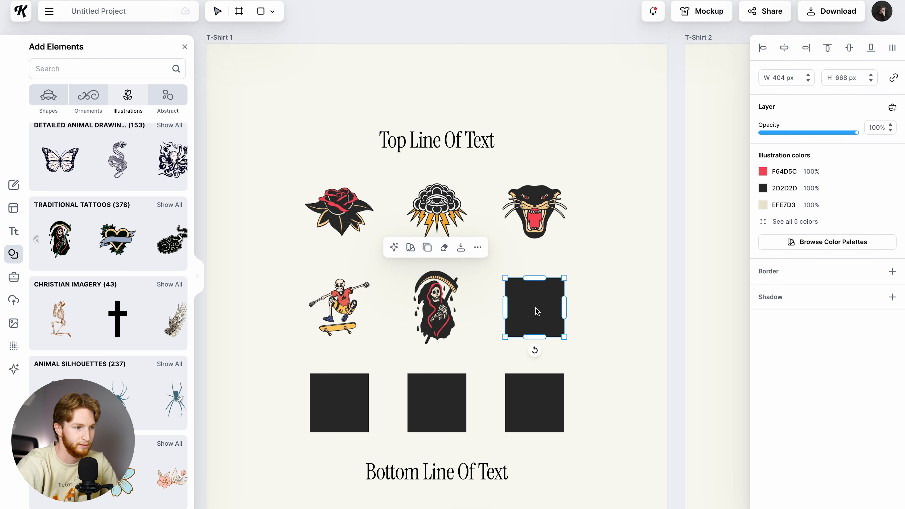
left_click(118, 256)
Replace the bottom-row squares on T-Shirt 1 with the Traditional Tattoos open book, butterfly and robed skateboarder, in that order.
left_click(329, 413)
scroll(107, 242, "right", 3)
left_click(85, 257)
left_click(445, 410)
scroll(107, 242, "right", 2)
left_click(96, 255)
left_click(541, 406)
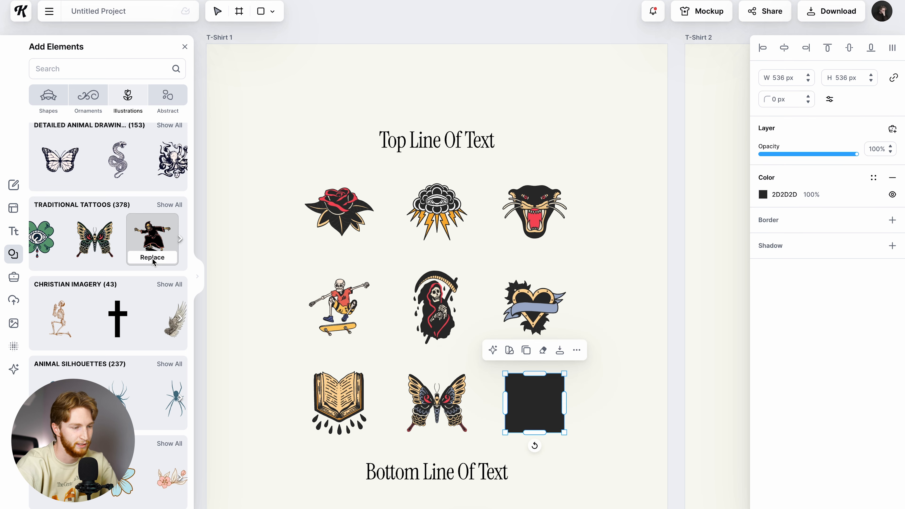
left_click(152, 257)
left_click(633, 395)
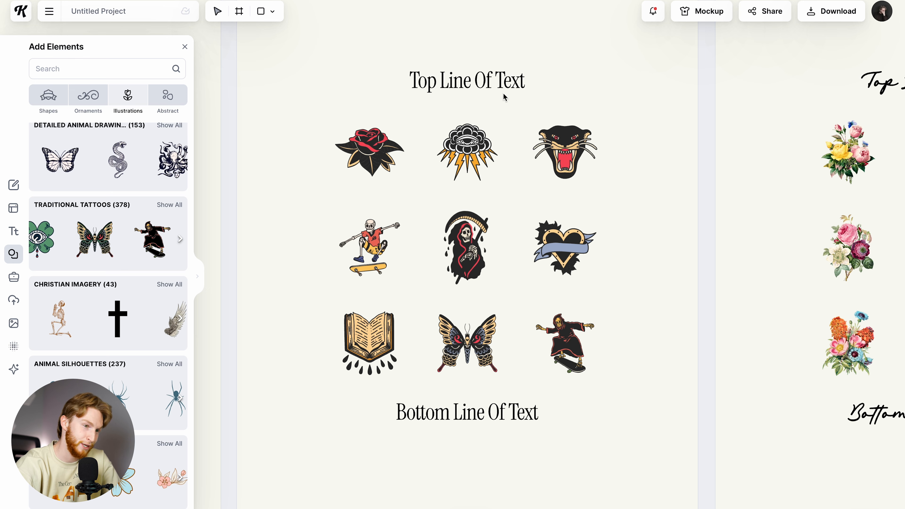
Search the typefaces for "vintage" and set both text lines on T-Shirt 1 to Adventurer 03.
left_click(500, 85)
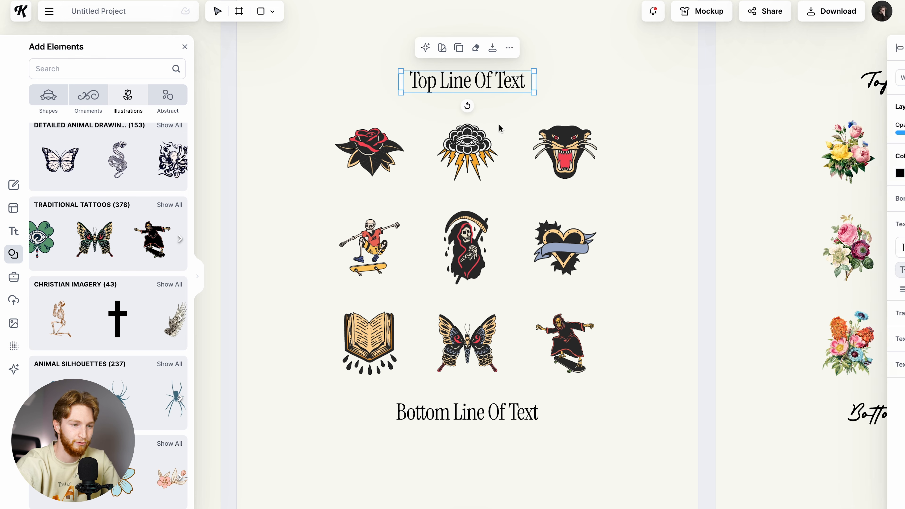
left_click(503, 413, "shift")
left_click(797, 242)
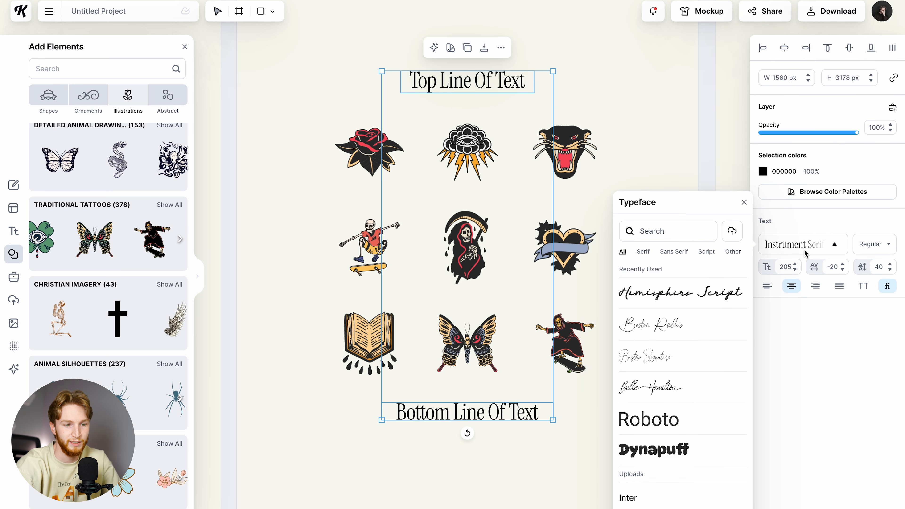
type("vintage")
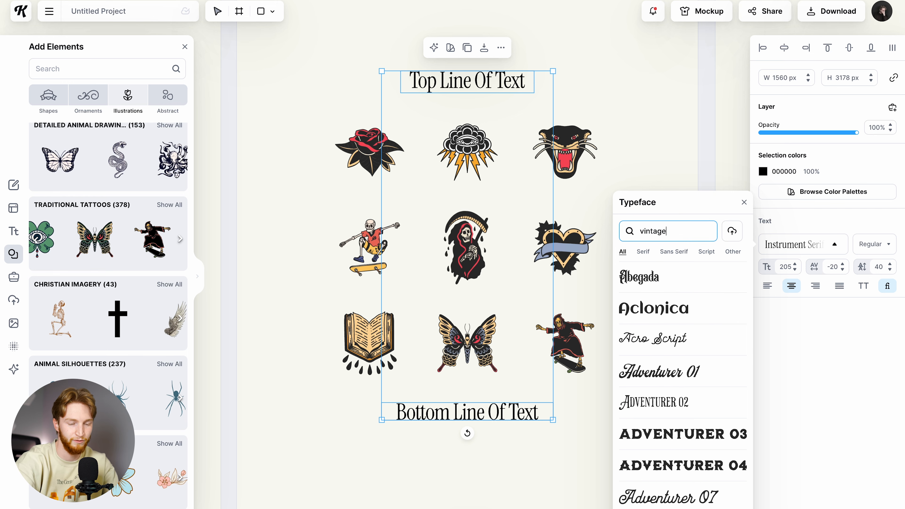
left_click(682, 434)
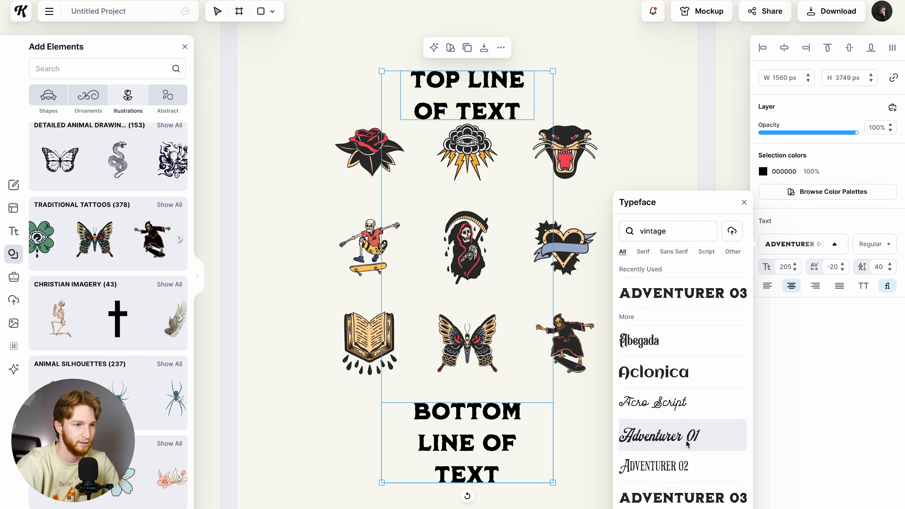
scroll(682, 434, "down", 3)
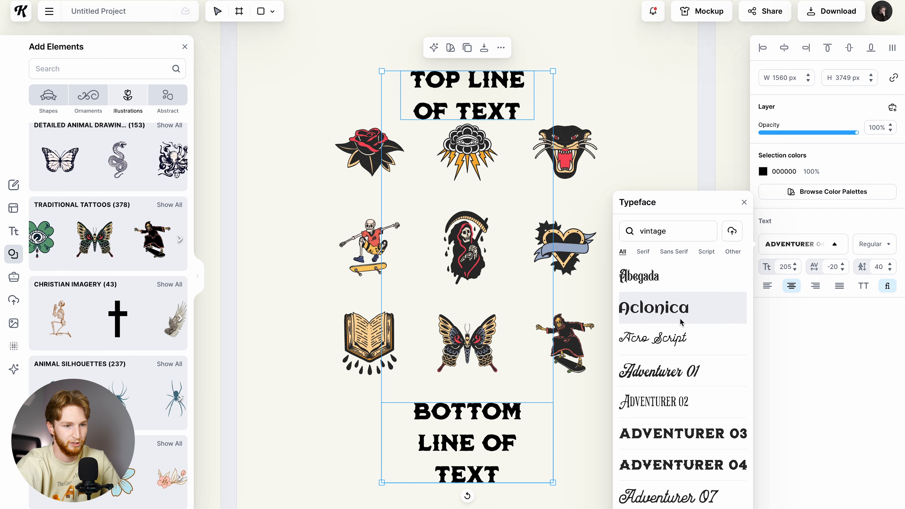
Widen the top and bottom text boxes on T-Shirt 1 so each phrase fits on a single line.
left_click(666, 90)
left_click(542, 93)
left_click_drag(542, 91, 591, 85)
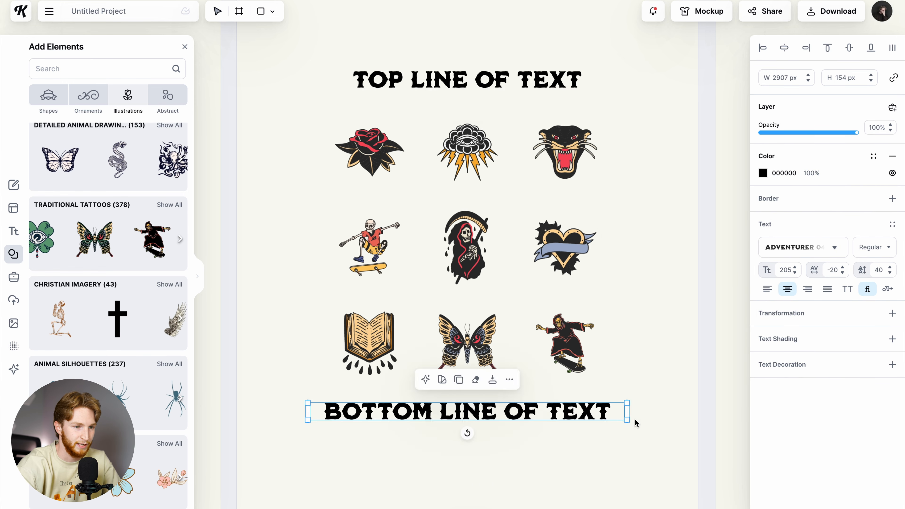
Set the font size of both text lines on T-Shirt 1 to 160 and shift them slightly down.
scroll(634, 419, "down", 5)
scroll(634, 419, "up", 5)
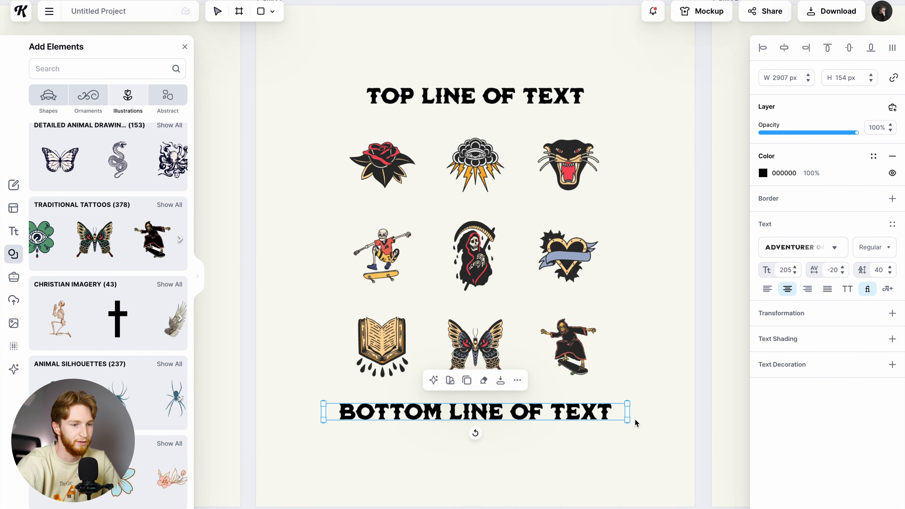
left_click(536, 102, "shift")
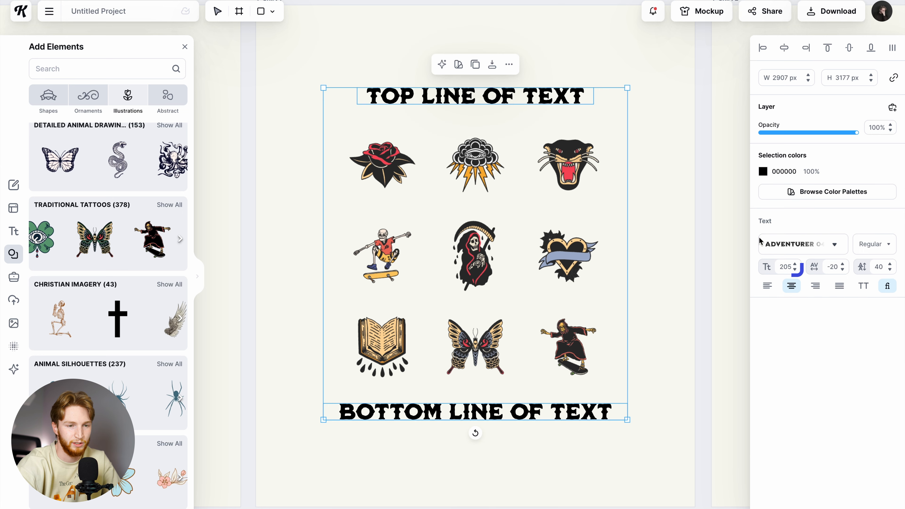
type("160")
key("Return")
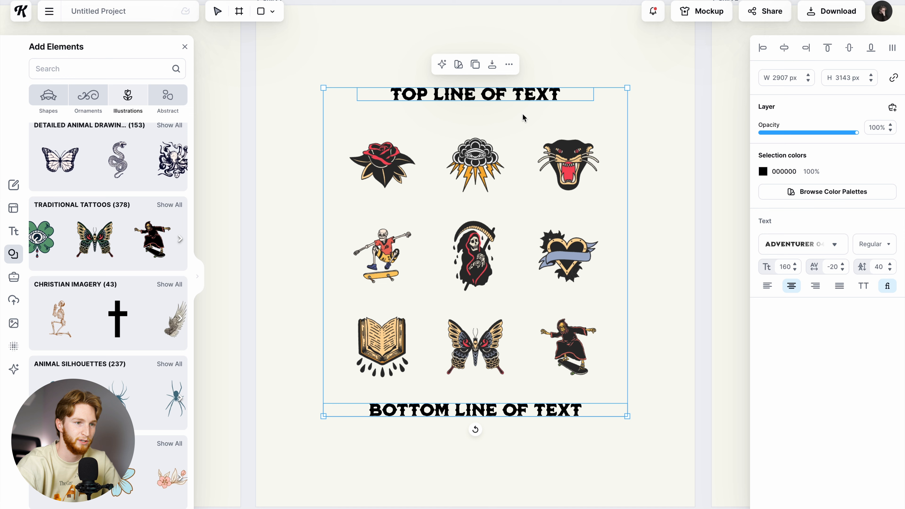
left_click_drag(519, 95, 518, 100)
left_click(678, 208)
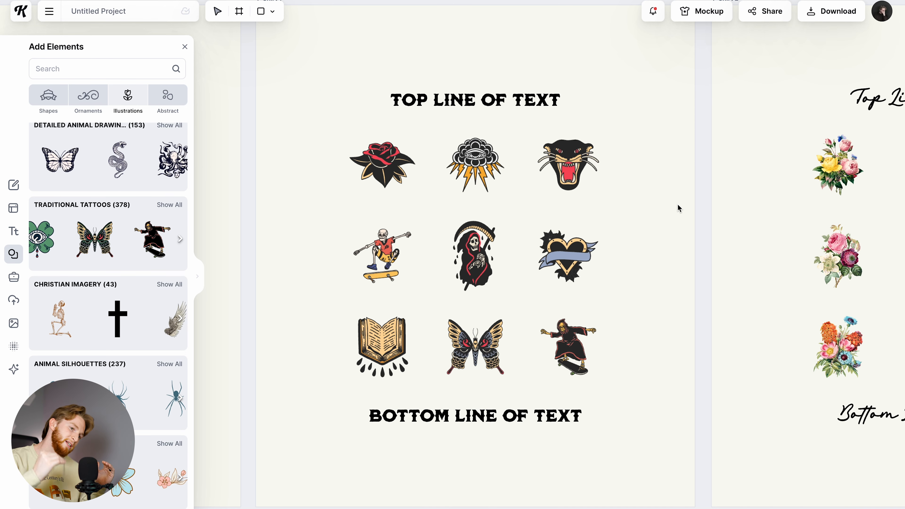
Select the top and bottom text lines on T-Shirt 1 together.
left_click(504, 420)
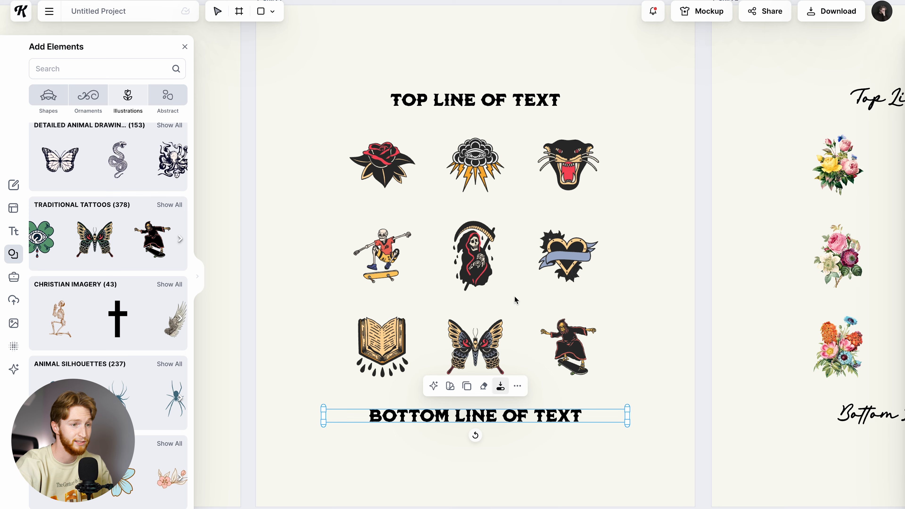
left_click(496, 101, "shift")
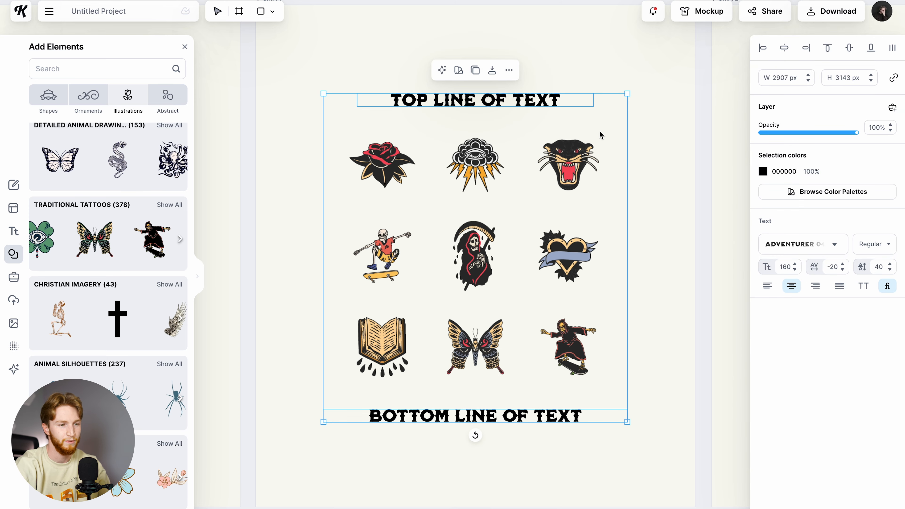